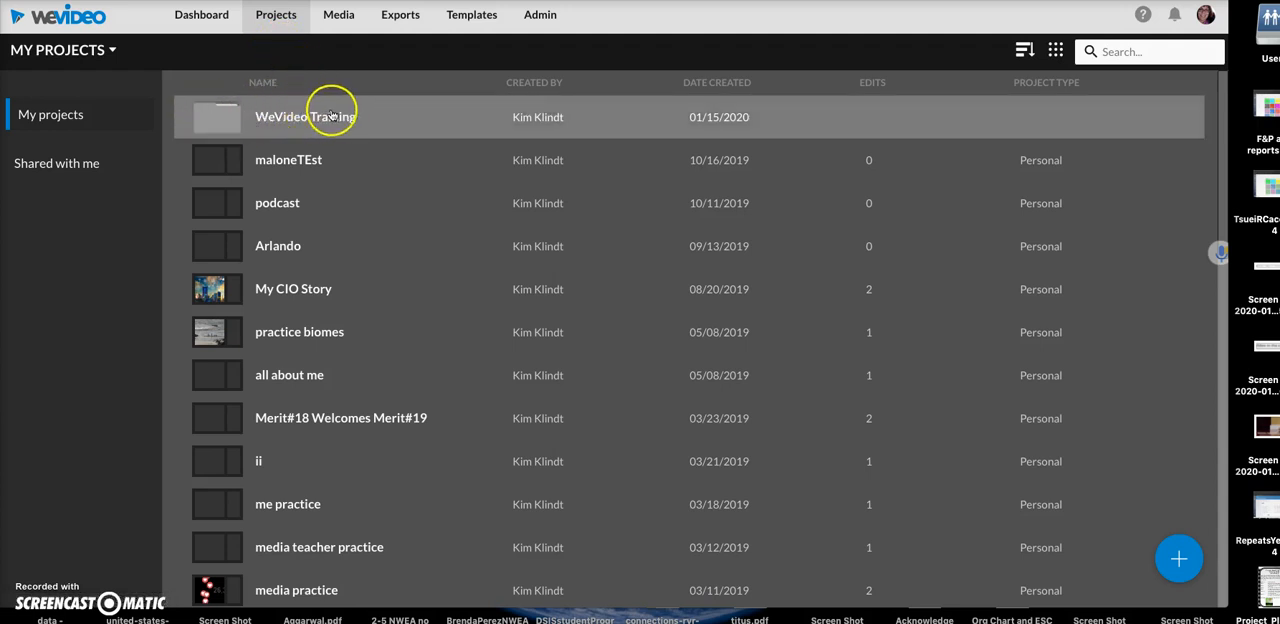
# - Open the WeVideo Training folder and permanently delete the WeVideo Intro 1 project with all its contents
pyautogui.moveTo(1178, 556)
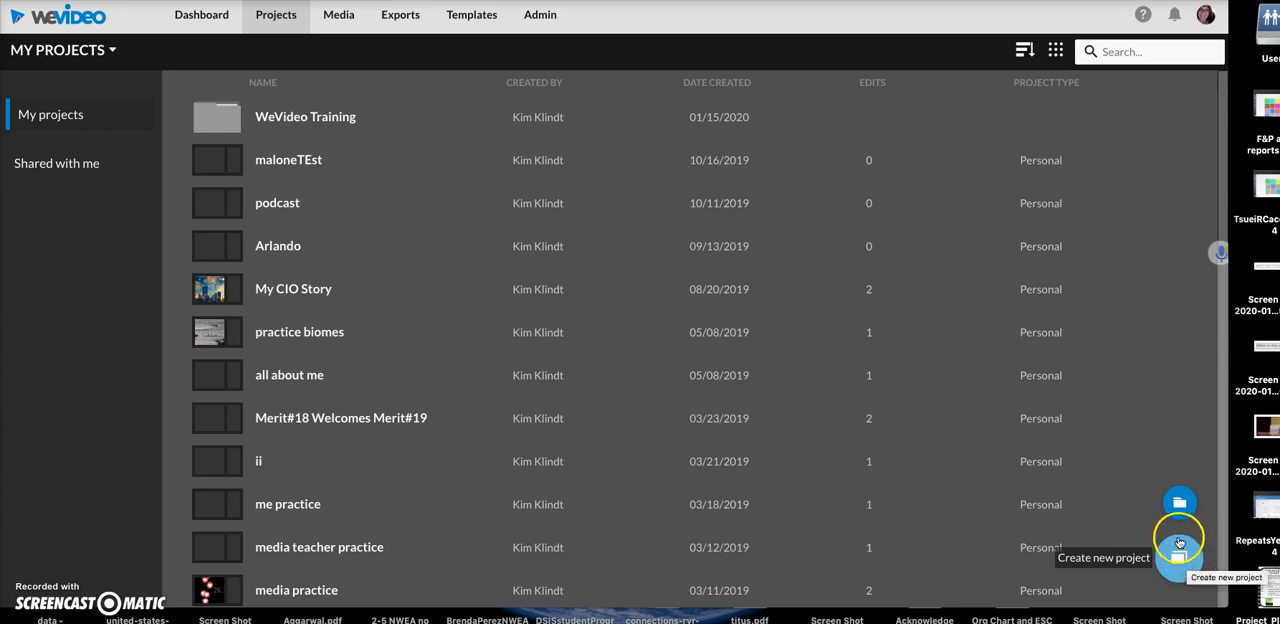
pyautogui.click(268, 118)
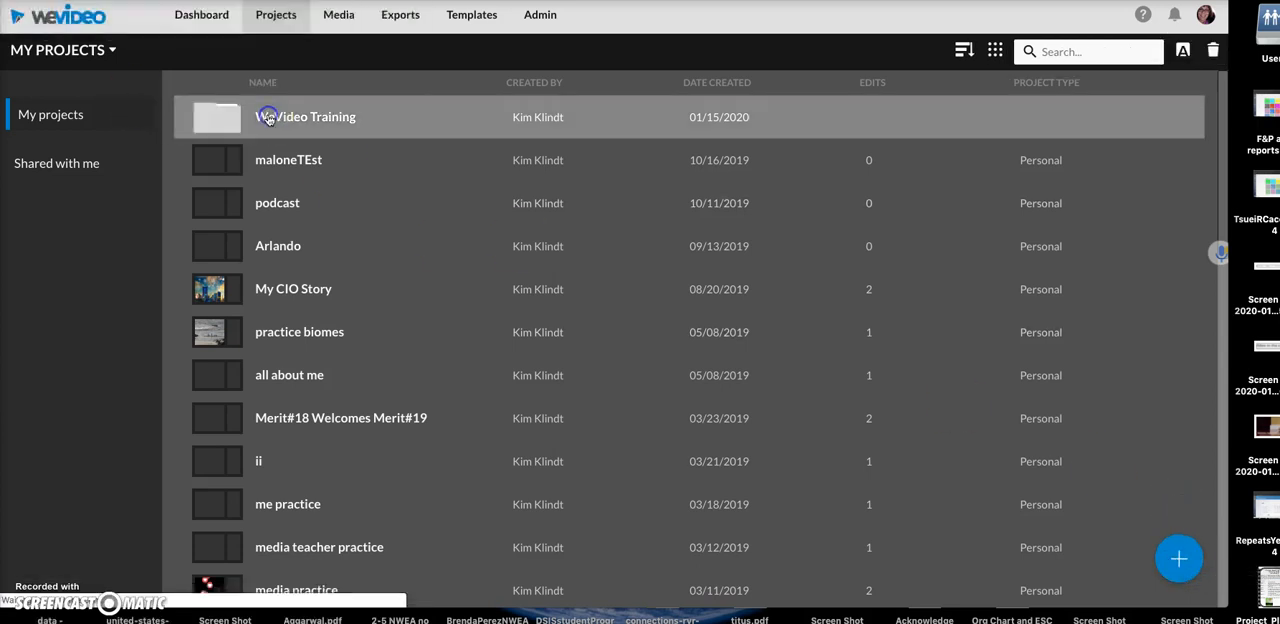
pyautogui.rightClick(306, 157)
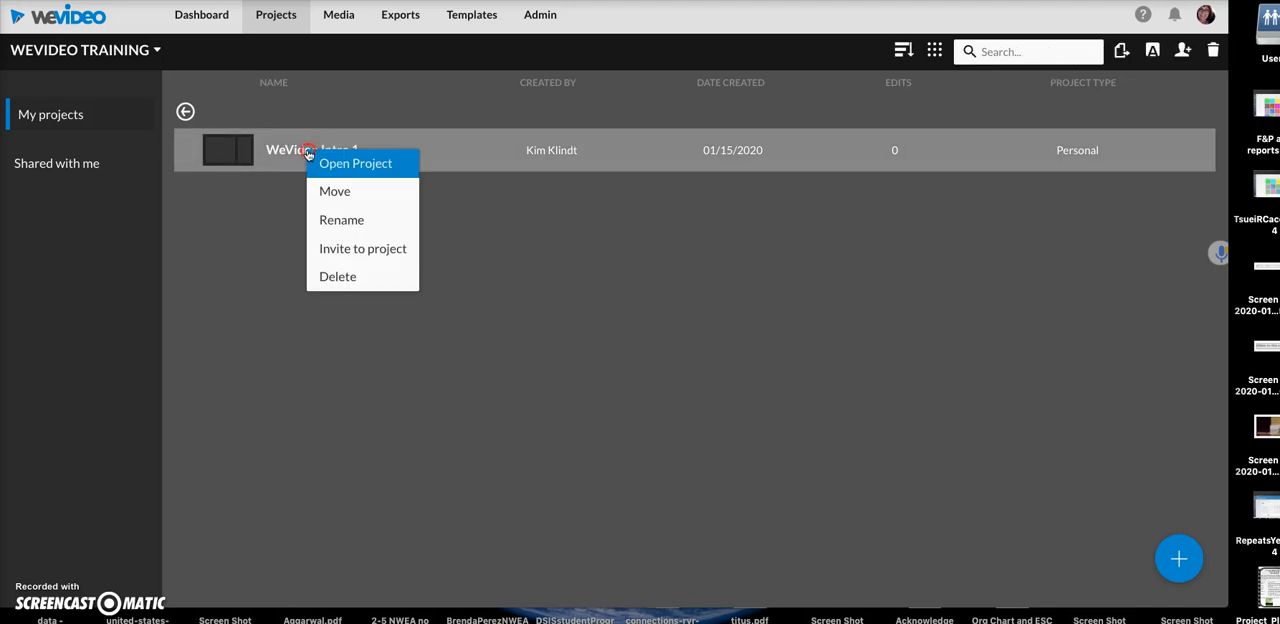
pyautogui.click(386, 278)
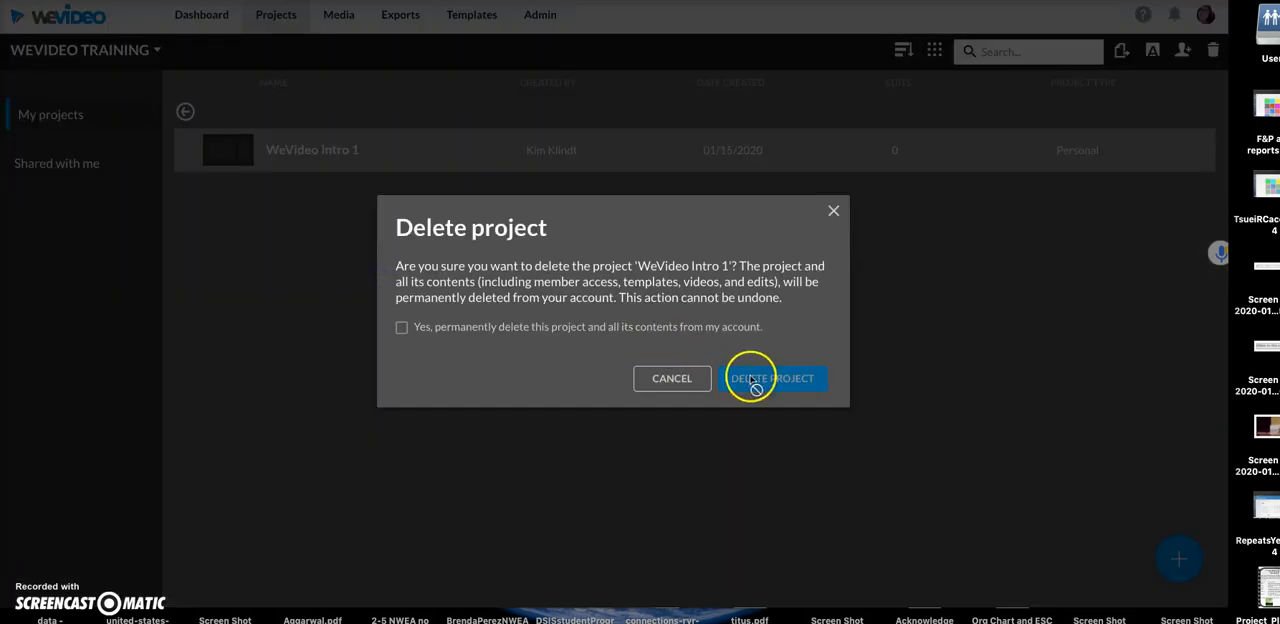
pyautogui.click(401, 327)
pyautogui.click(772, 378)
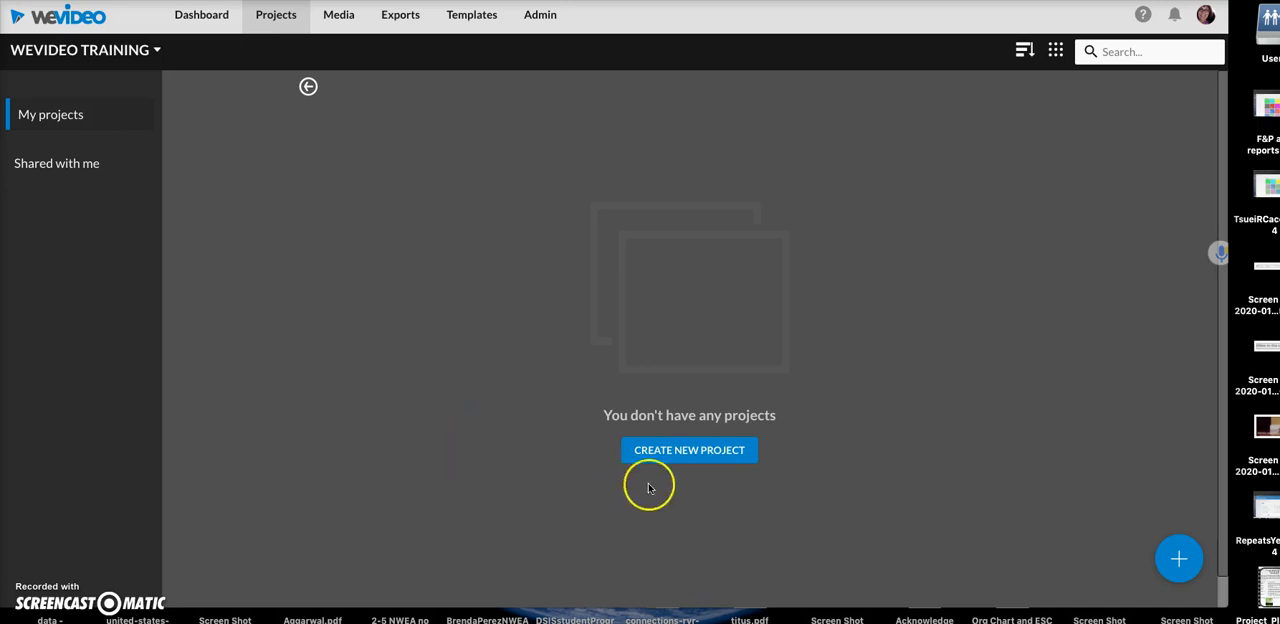
# - Create a new Personal project titled WeVideo Intro 1 in the WeVideo Training folder, without adding any media
pyautogui.click(689, 451)
pyautogui.click(340, 160)
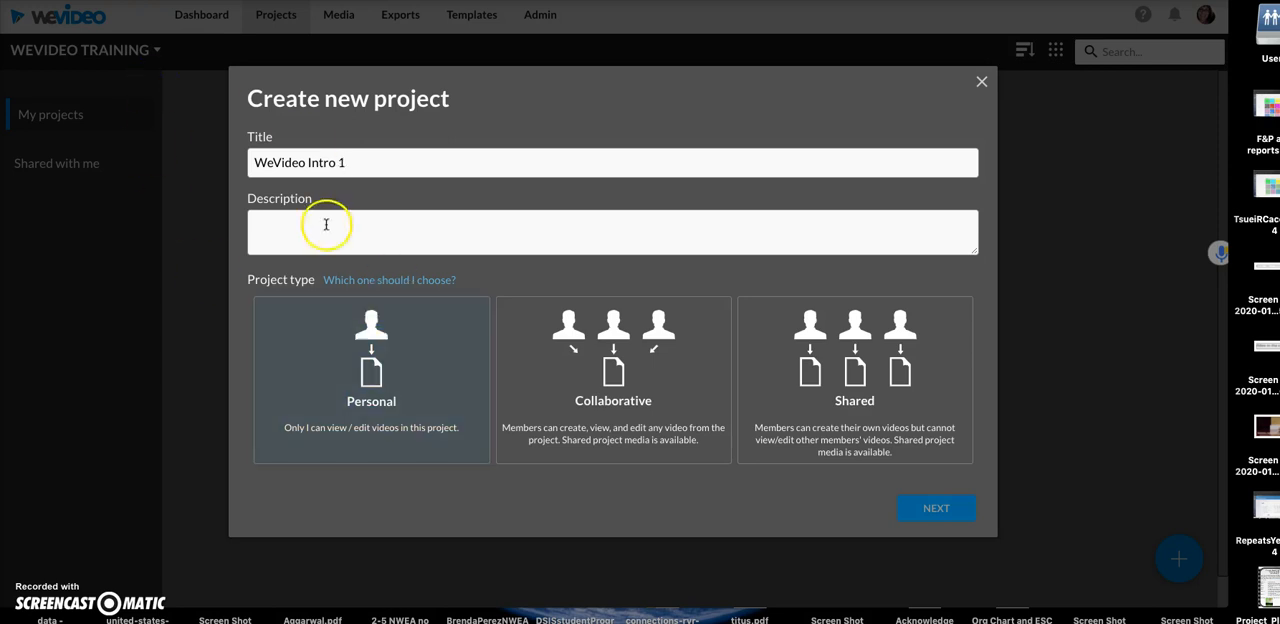
pyautogui.click(369, 358)
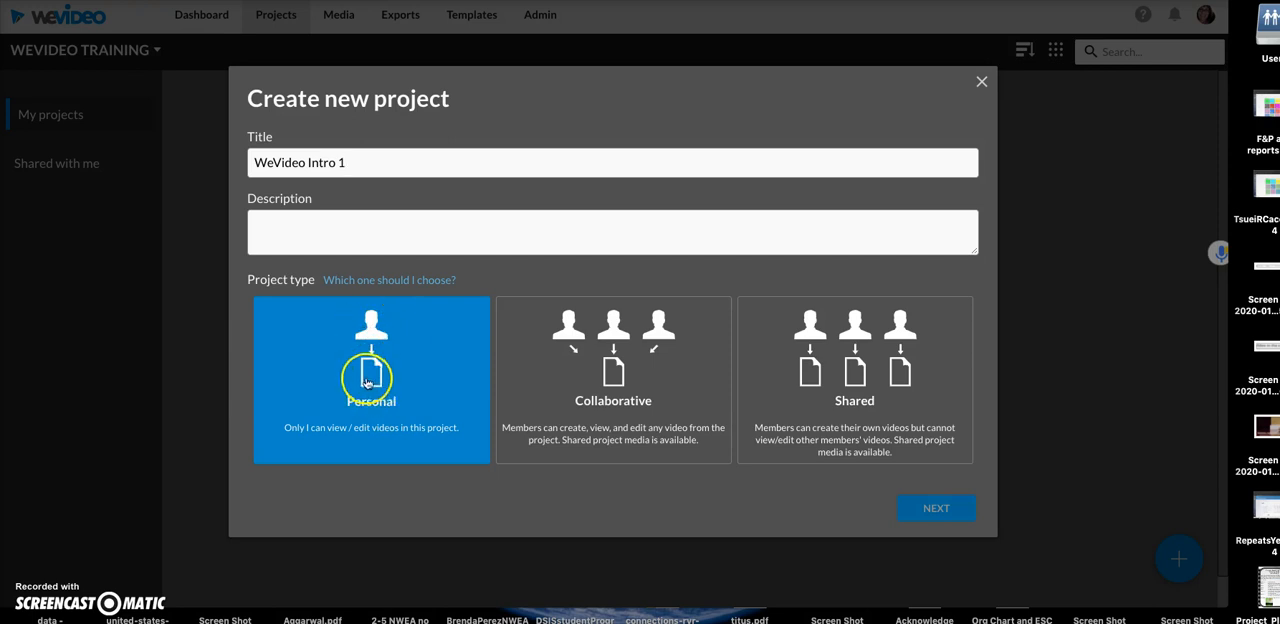
pyautogui.click(630, 375)
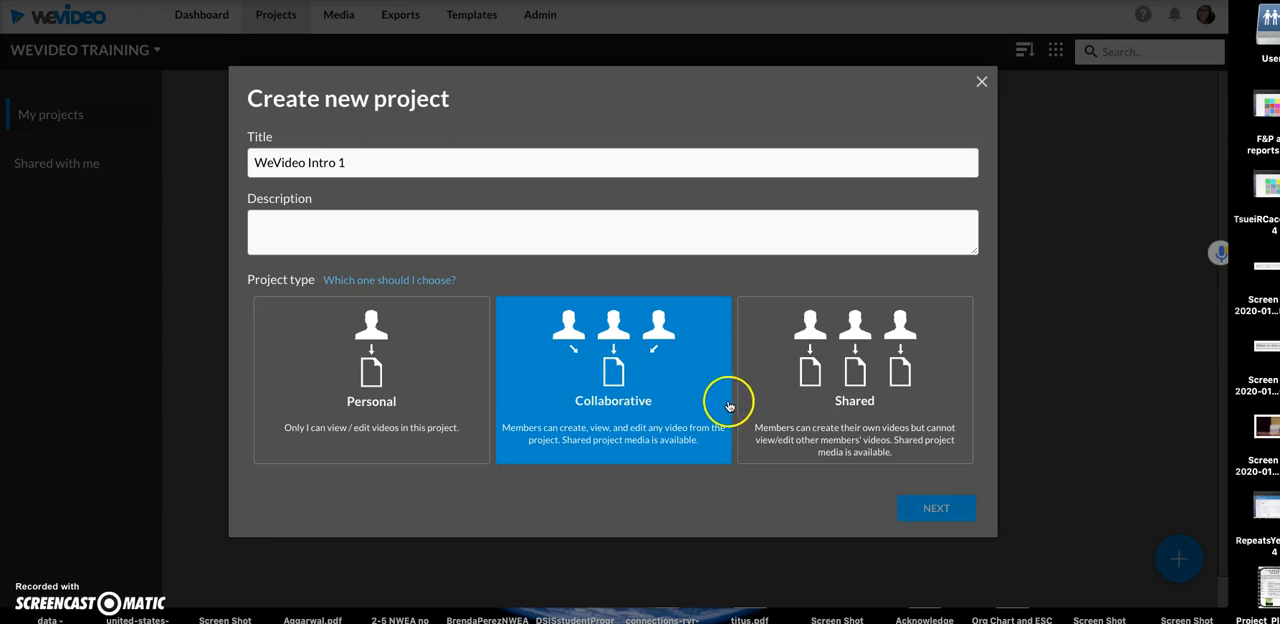
pyautogui.click(833, 403)
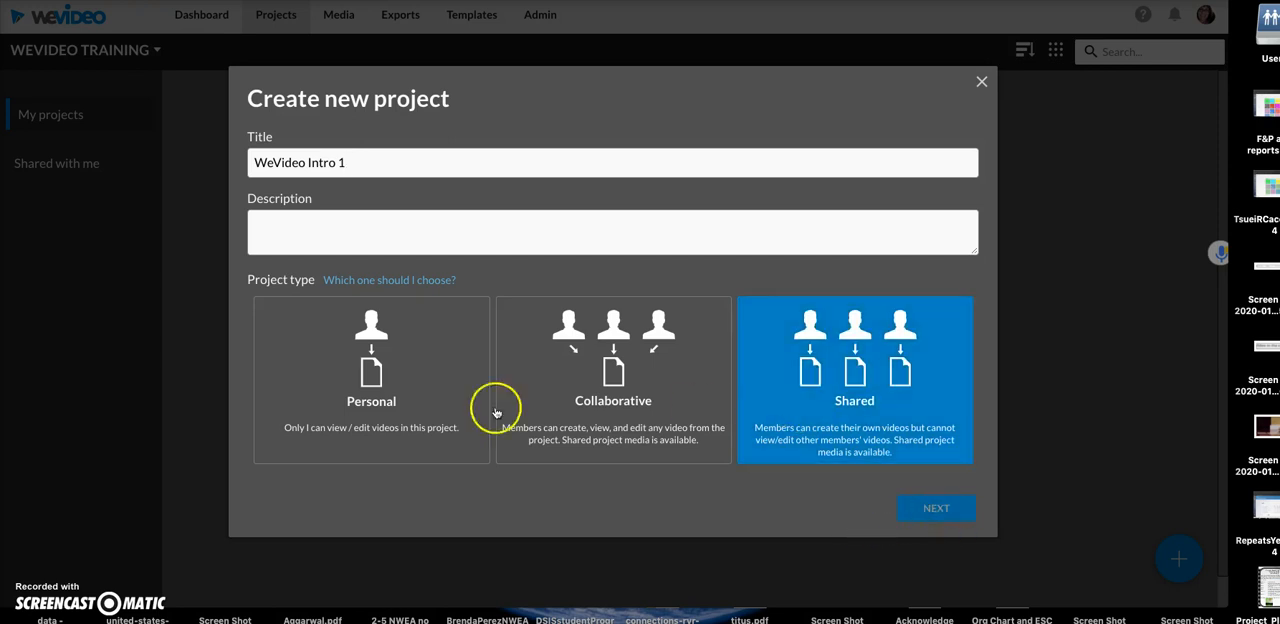
pyautogui.click(384, 392)
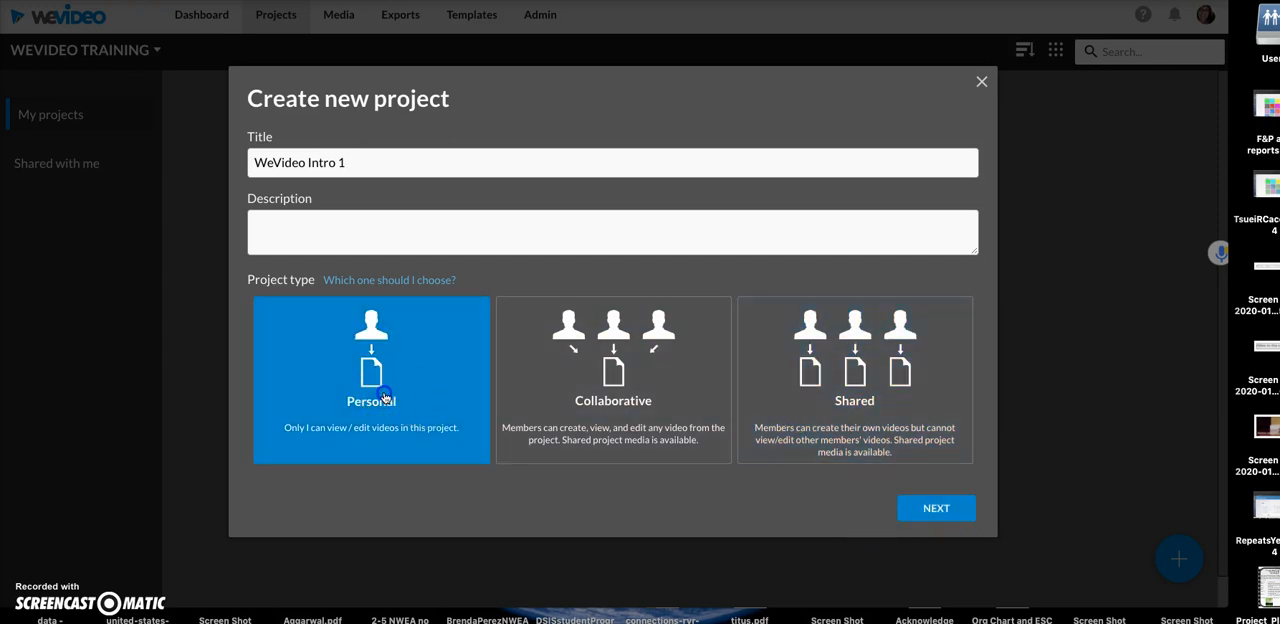
pyautogui.click(936, 510)
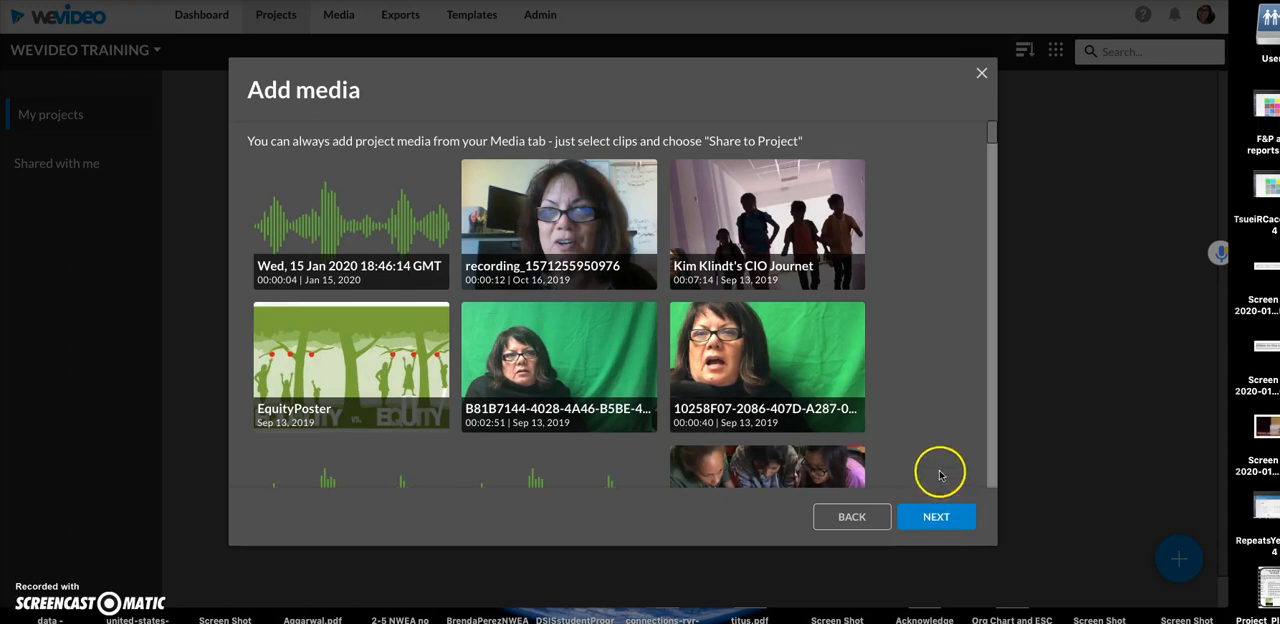
pyautogui.click(944, 528)
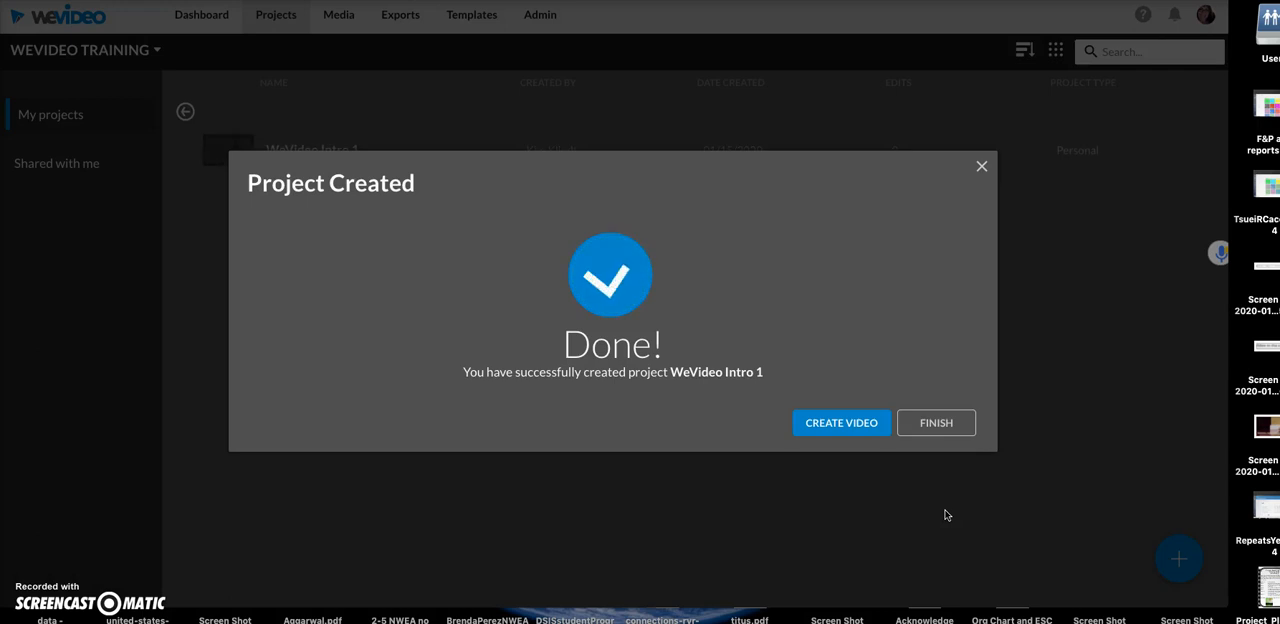
# - Start a new video in the new project from a blank edit
pyautogui.click(834, 432)
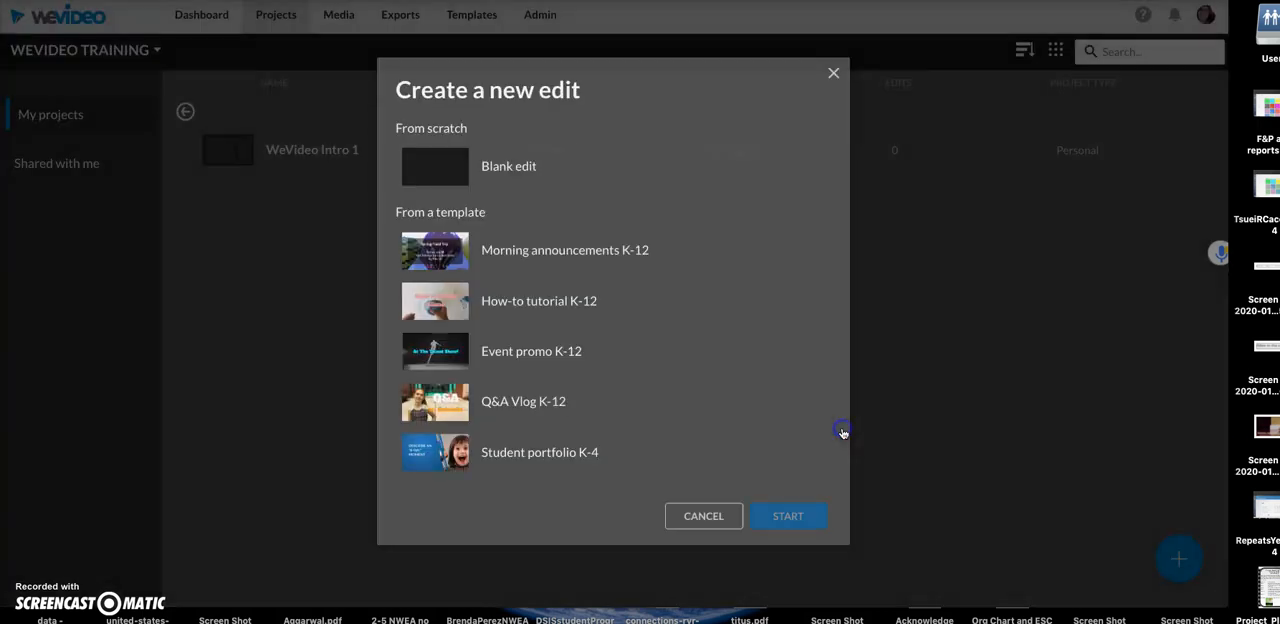
pyautogui.click(508, 168)
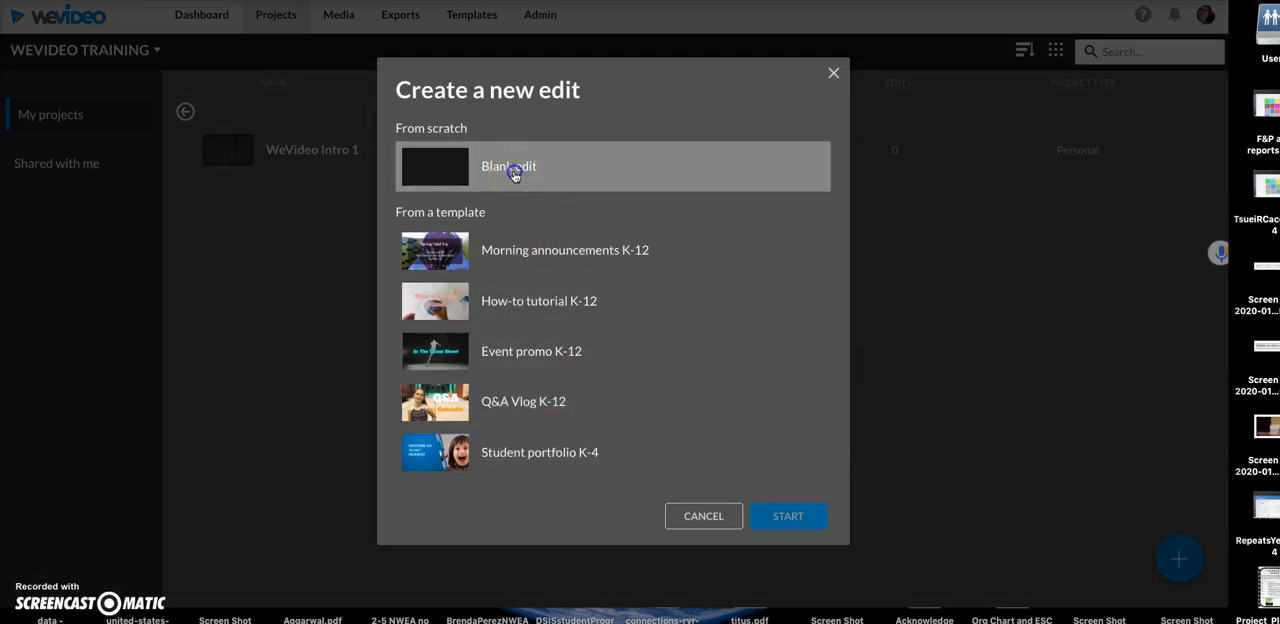
pyautogui.click(787, 517)
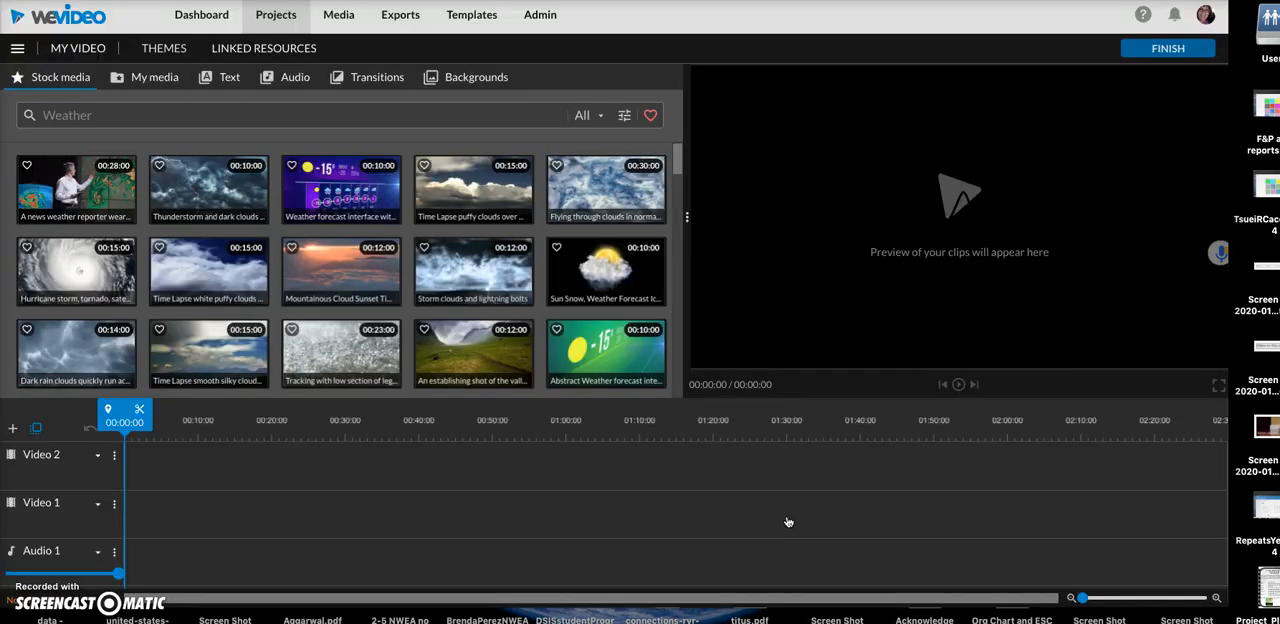
pyautogui.click(768, 519)
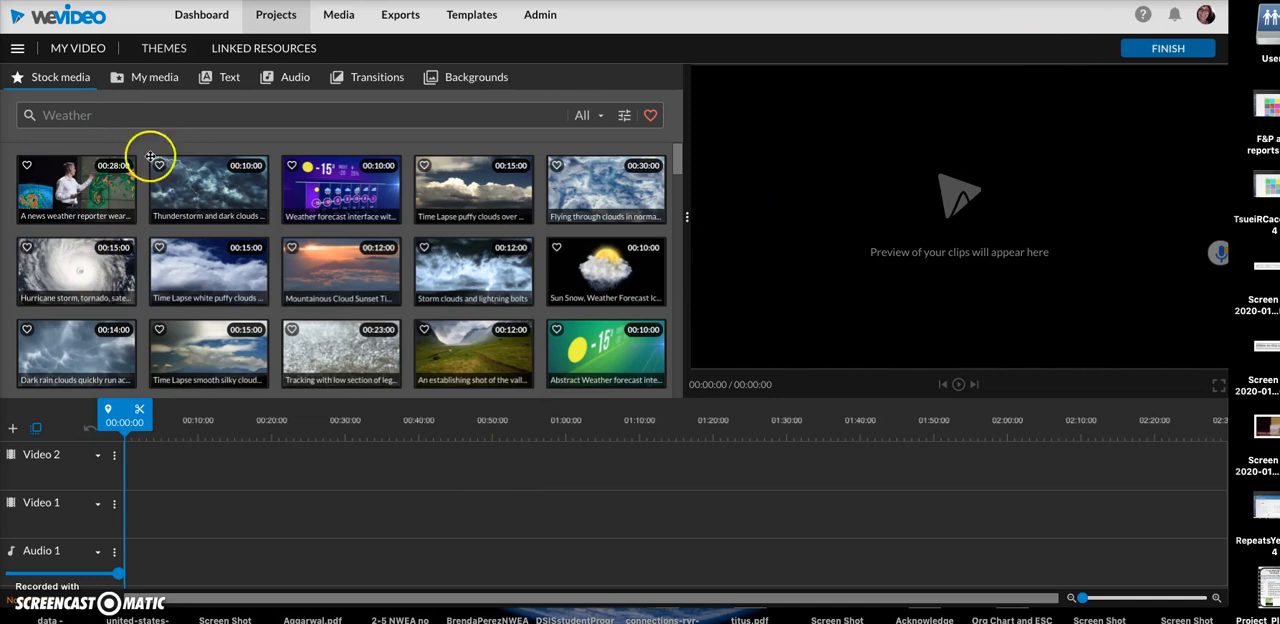
# - Look through the personal media library and its import option, compare it with the stock media, and return to the personal media
pyautogui.click(153, 78)
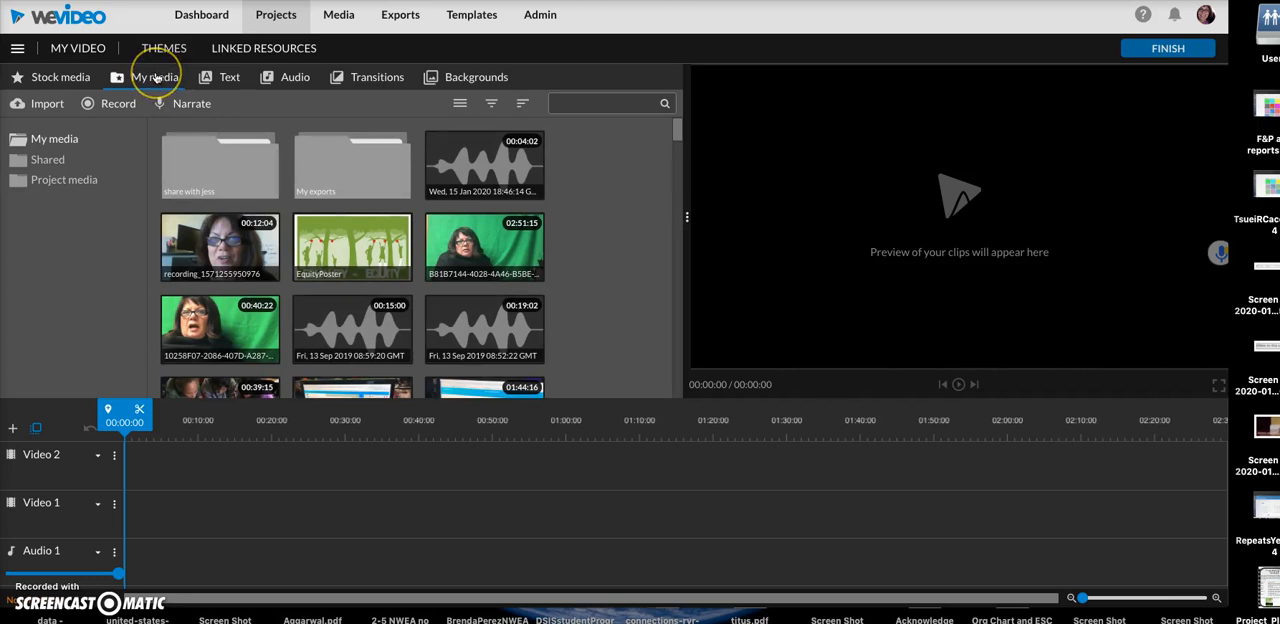
pyautogui.click(320, 270)
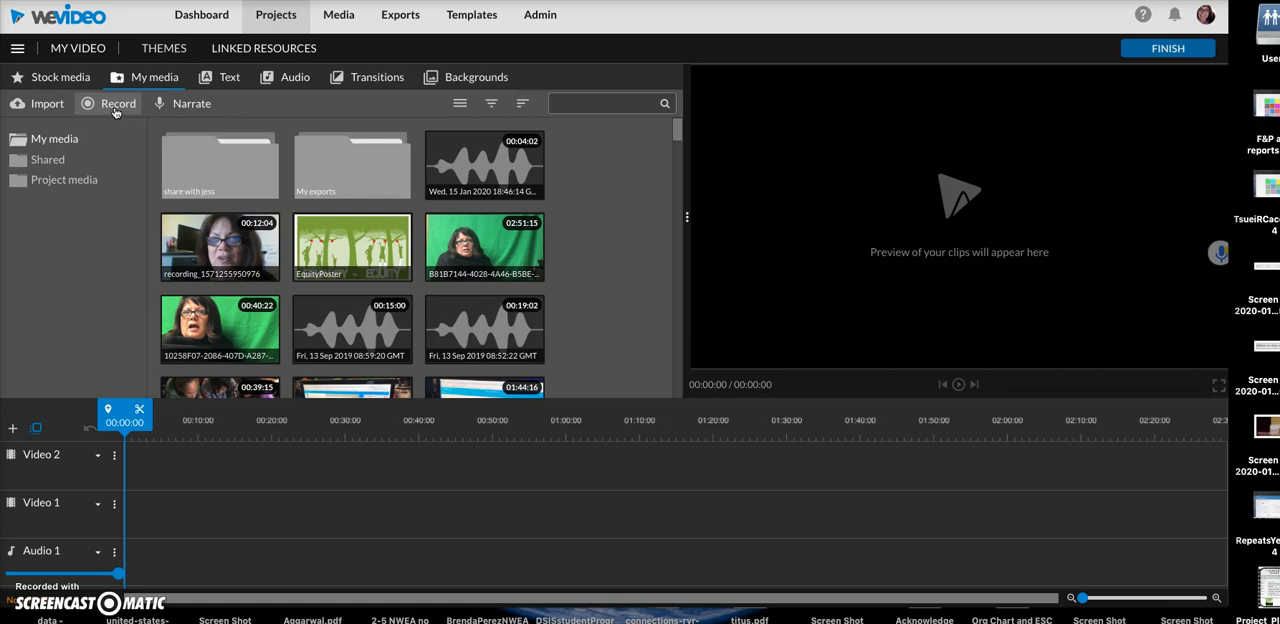
pyautogui.click(38, 104)
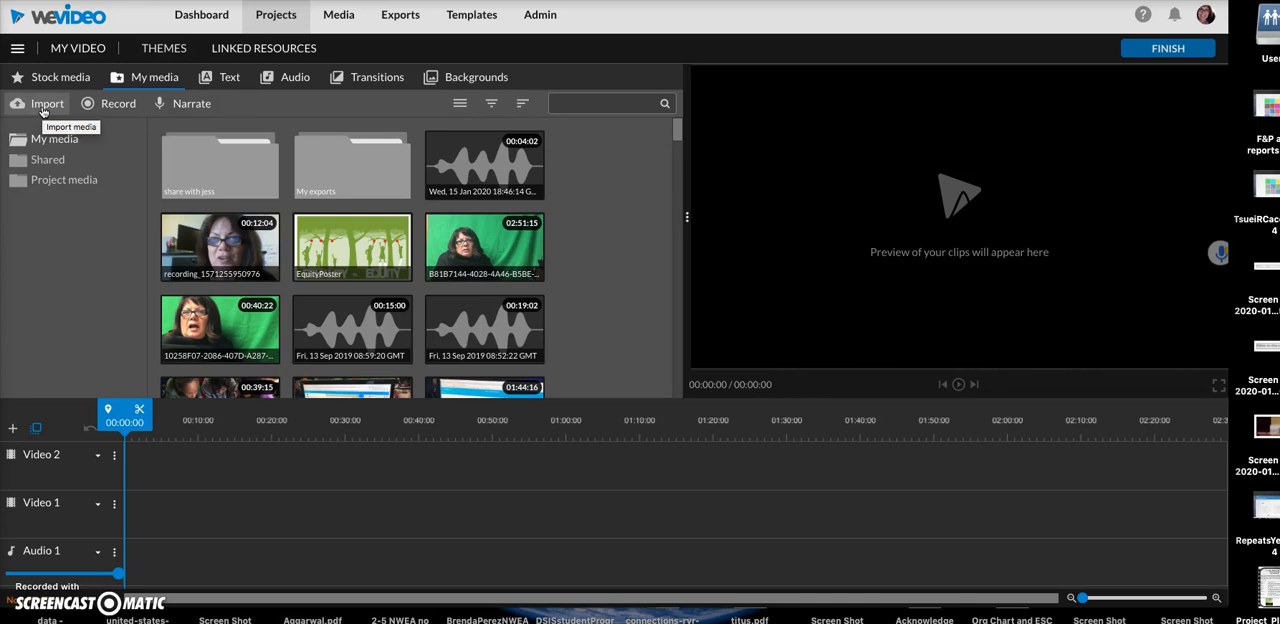
pyautogui.click(59, 76)
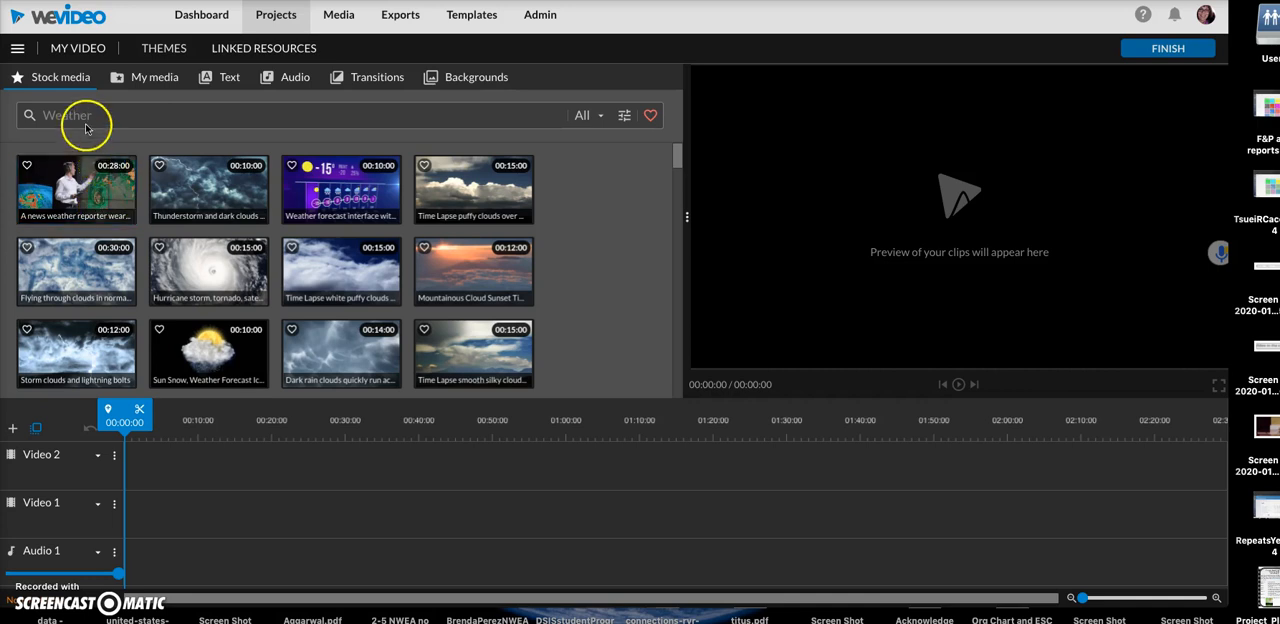
pyautogui.click(146, 80)
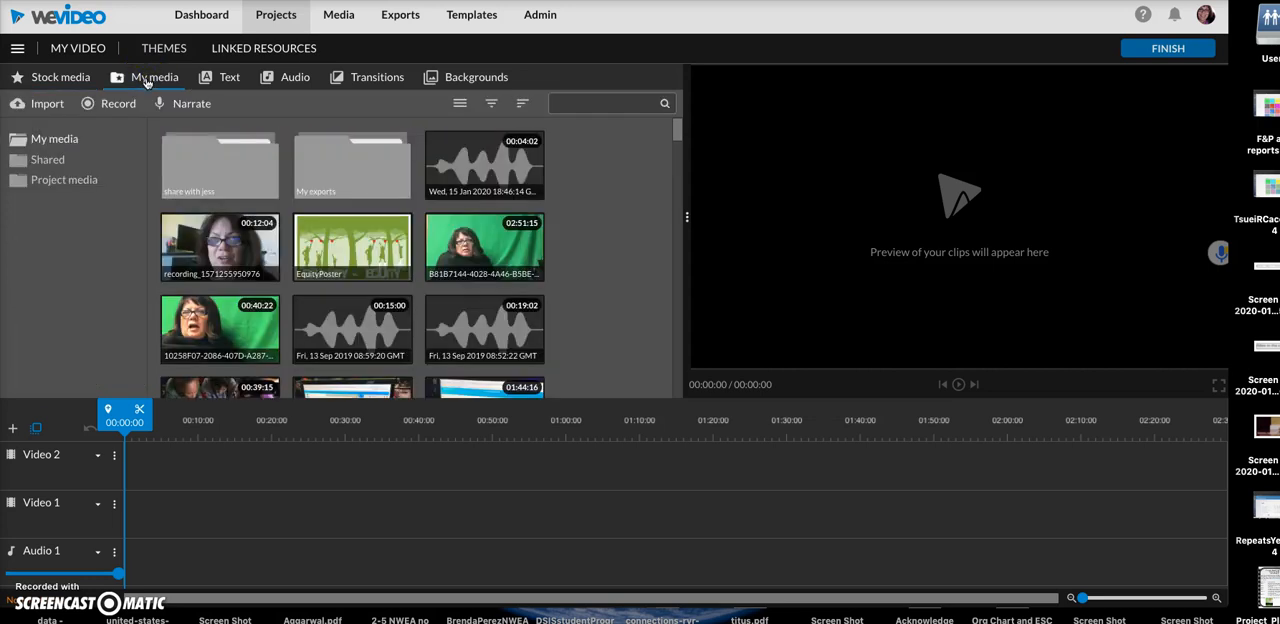
# - Set up a webcam recording and allow access to the microphone, the camera and file storage on this device
pyautogui.click(111, 105)
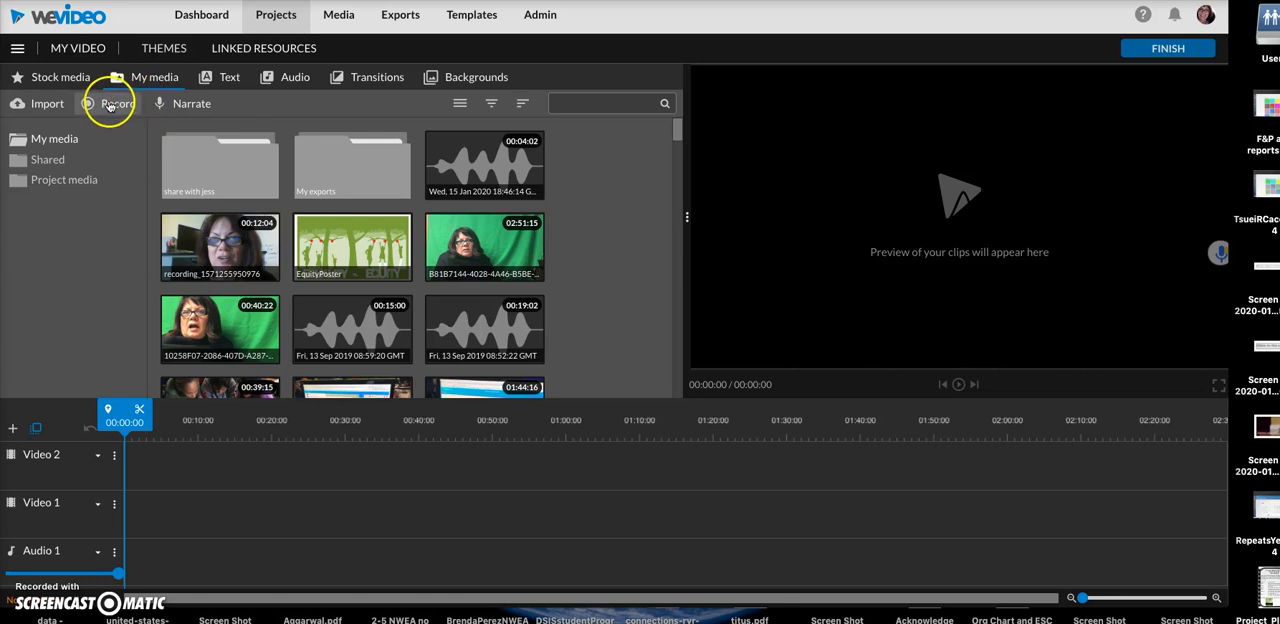
pyautogui.click(111, 105)
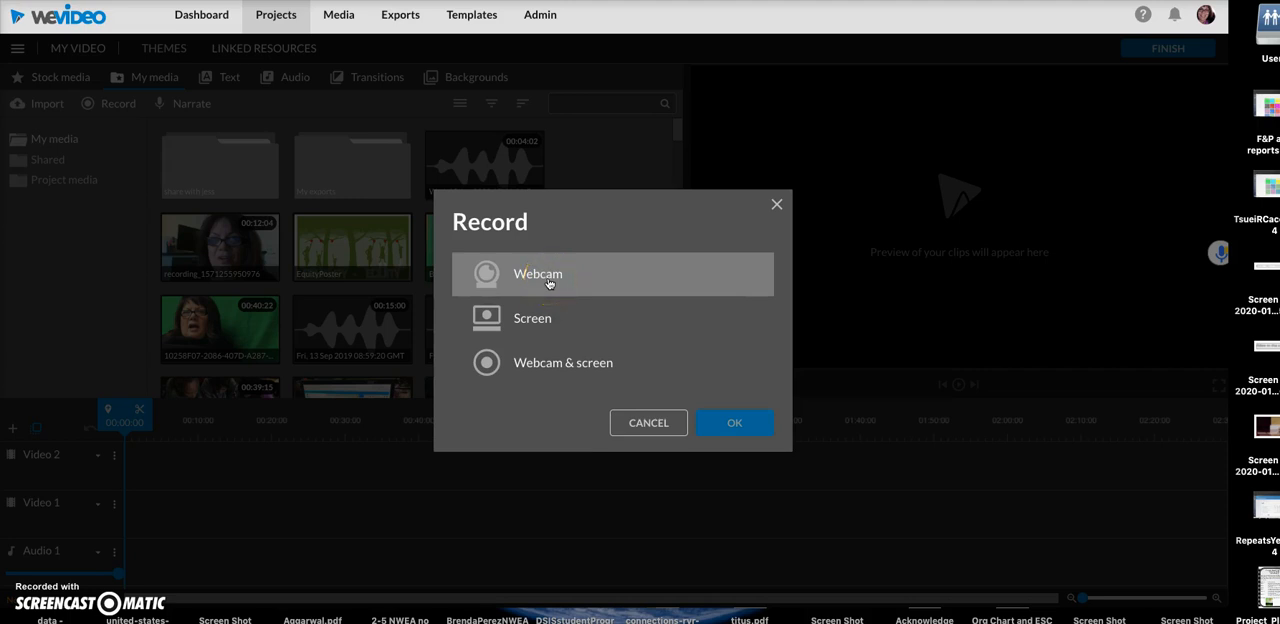
pyautogui.click(537, 330)
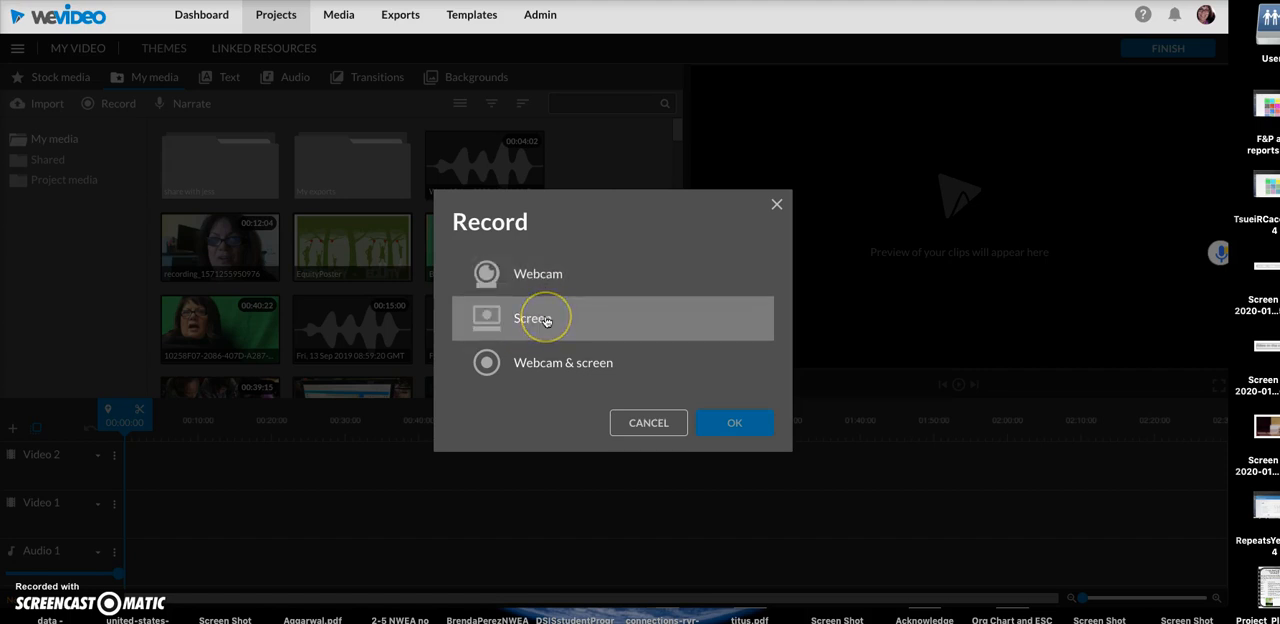
pyautogui.click(540, 275)
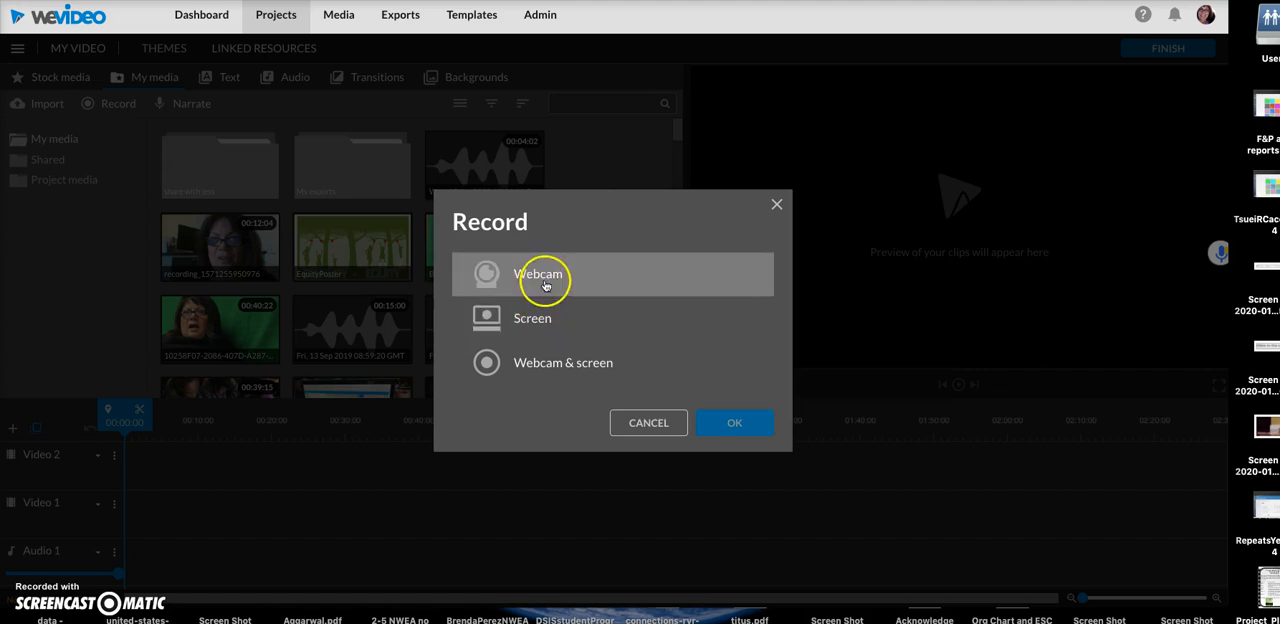
pyautogui.click(740, 421)
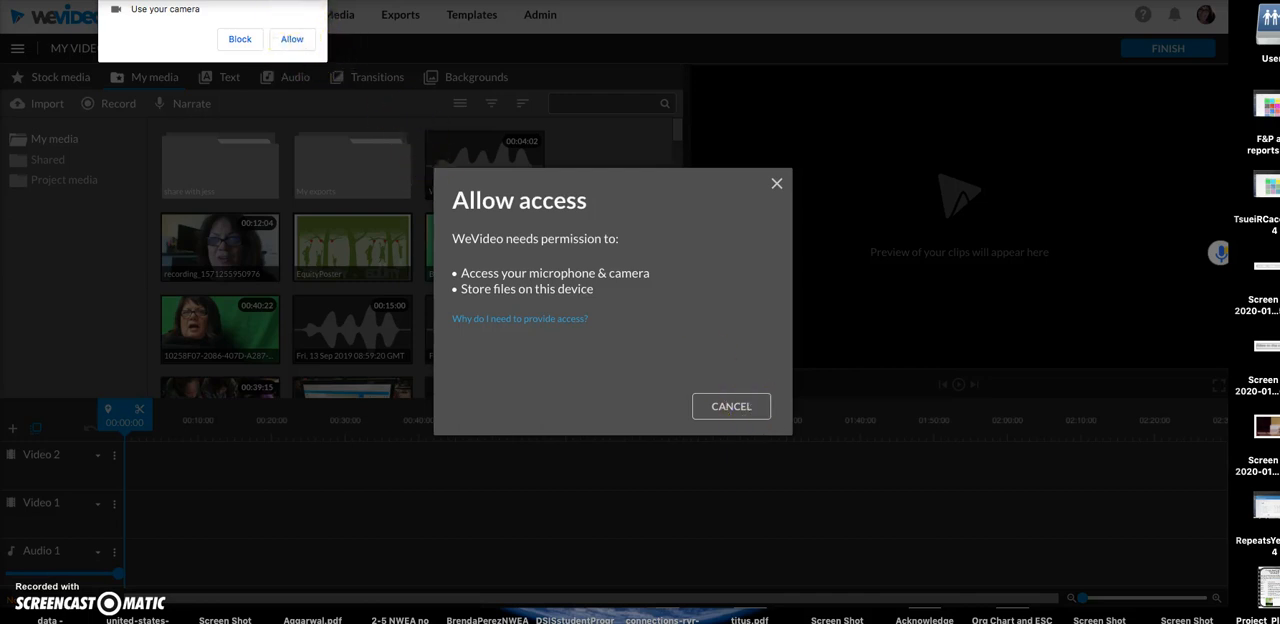
pyautogui.click(290, 39)
pyautogui.click(345, 64)
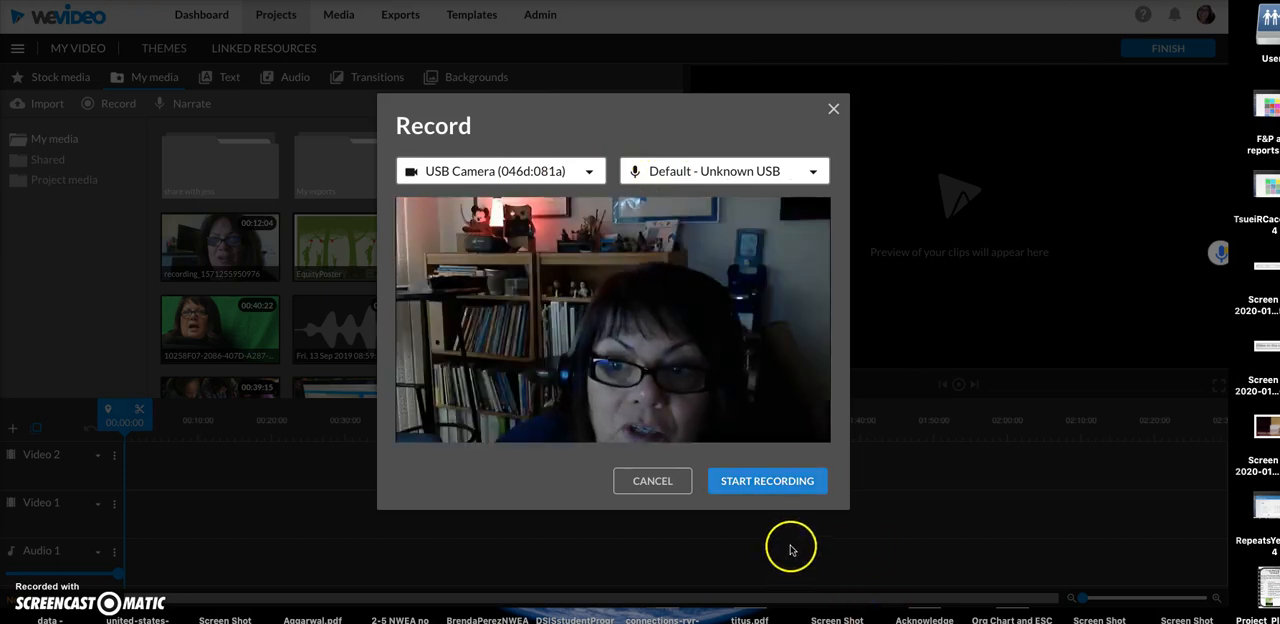
# - Record a webcam clip about 31 seconds long and save it to the personal media library
pyautogui.click(764, 488)
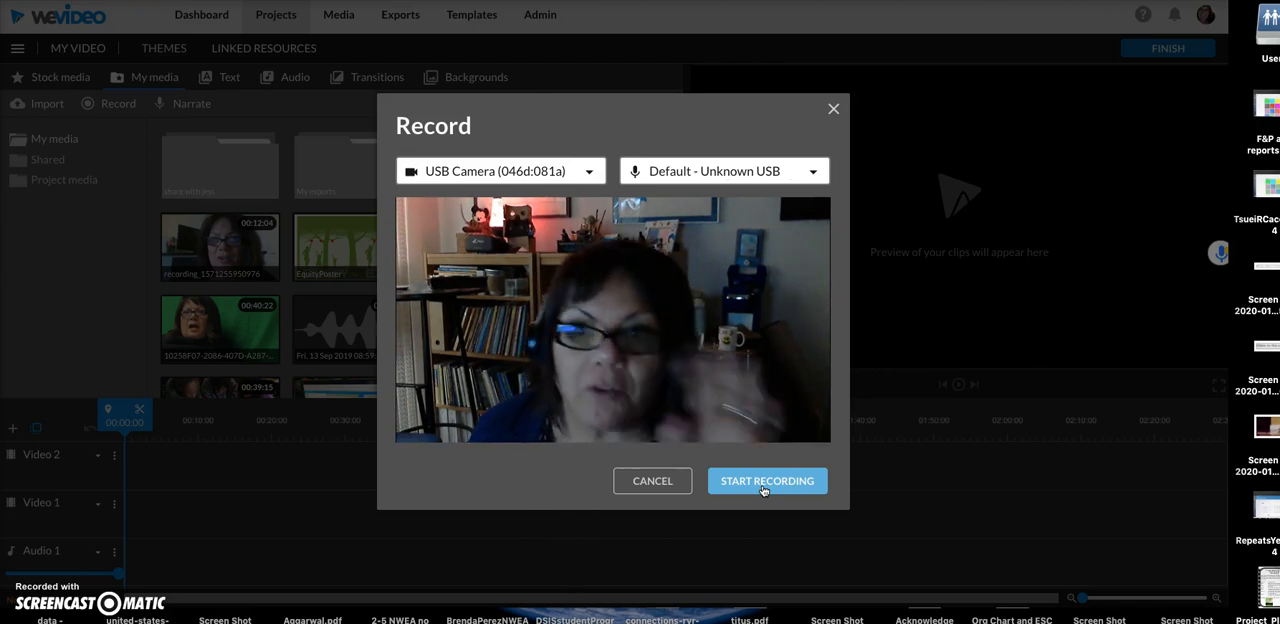
pyautogui.click(770, 492)
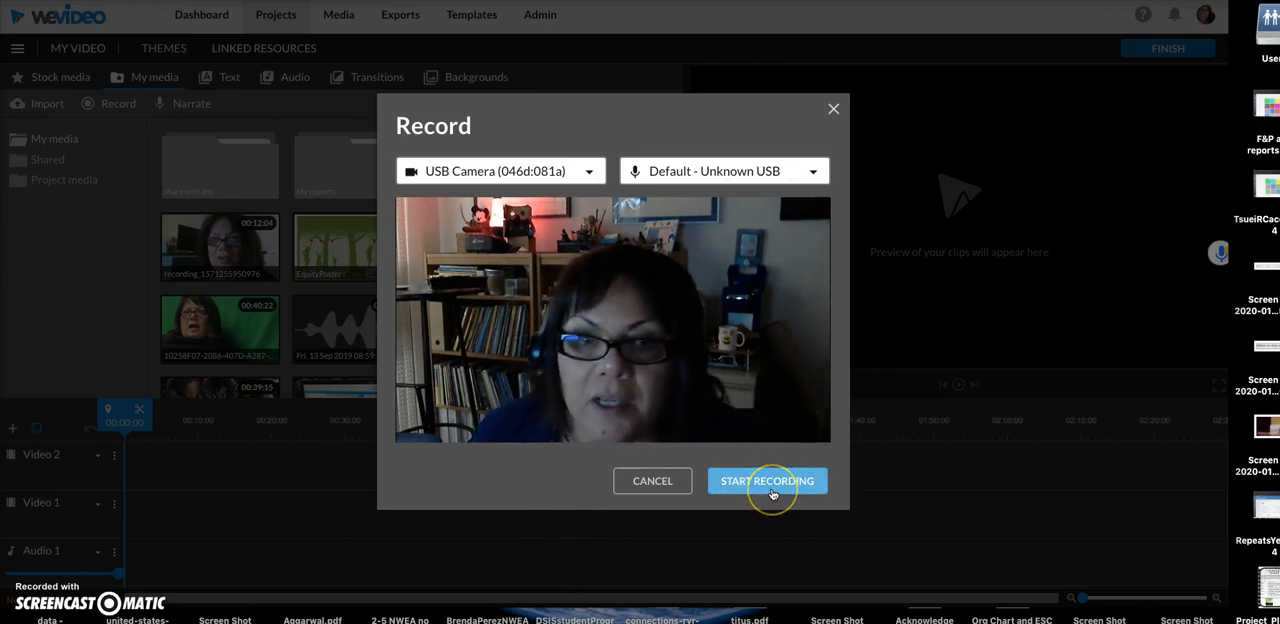
pyautogui.click(770, 490)
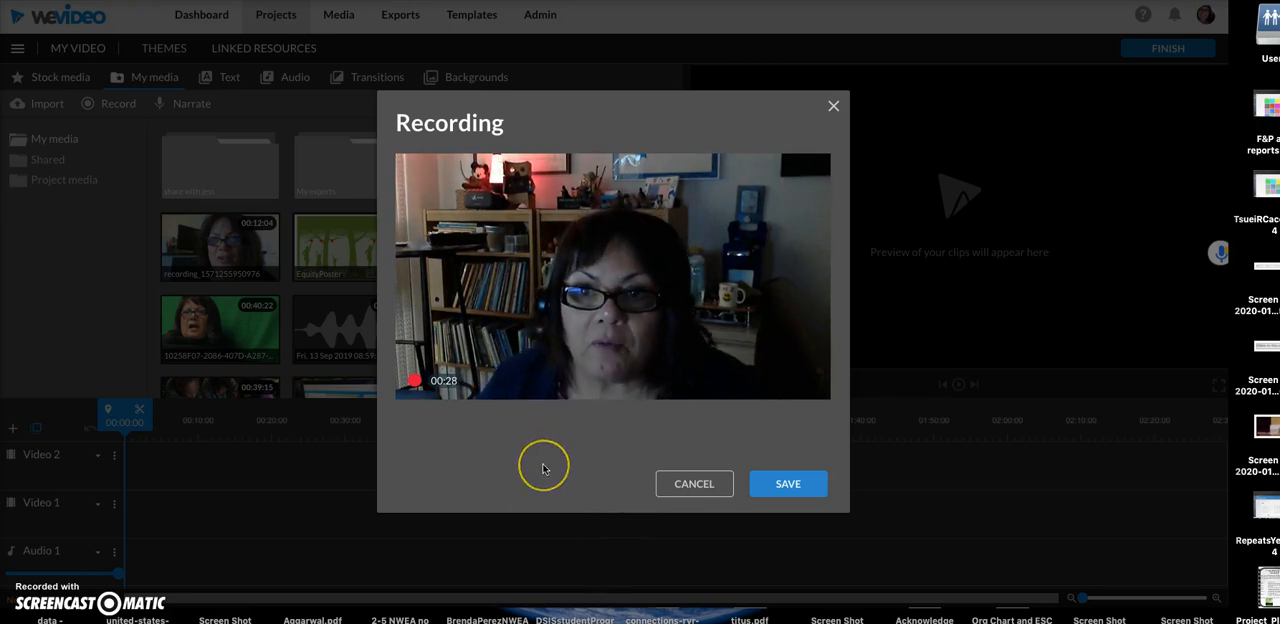
pyautogui.click(793, 487)
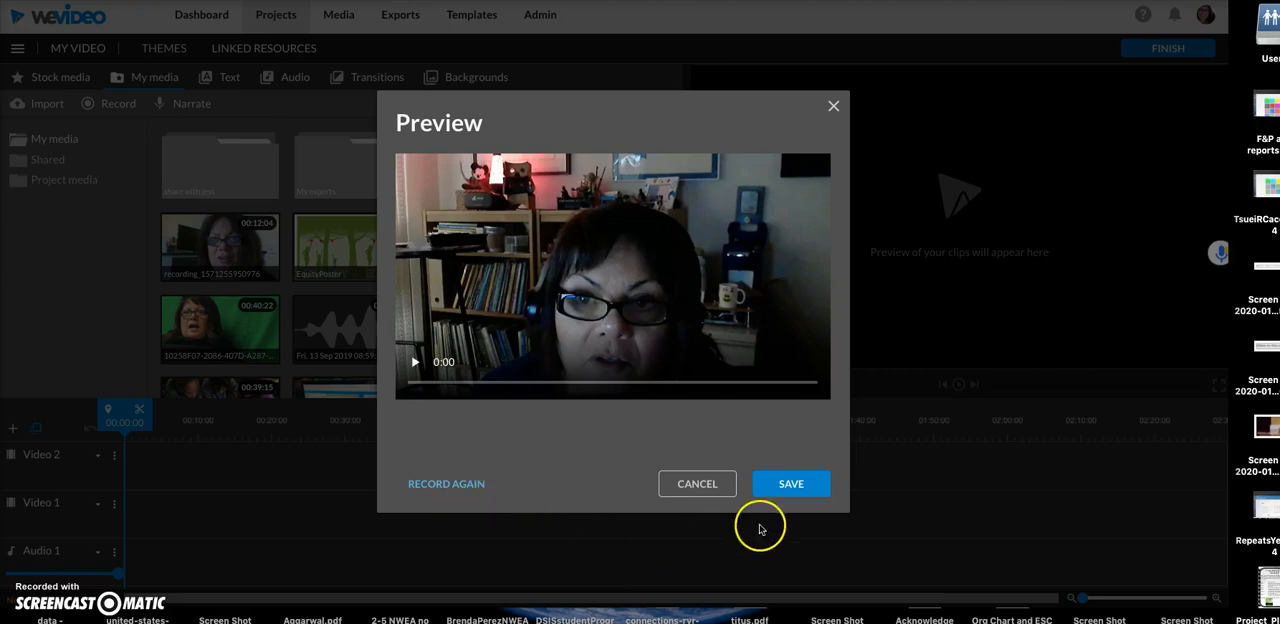
pyautogui.click(804, 487)
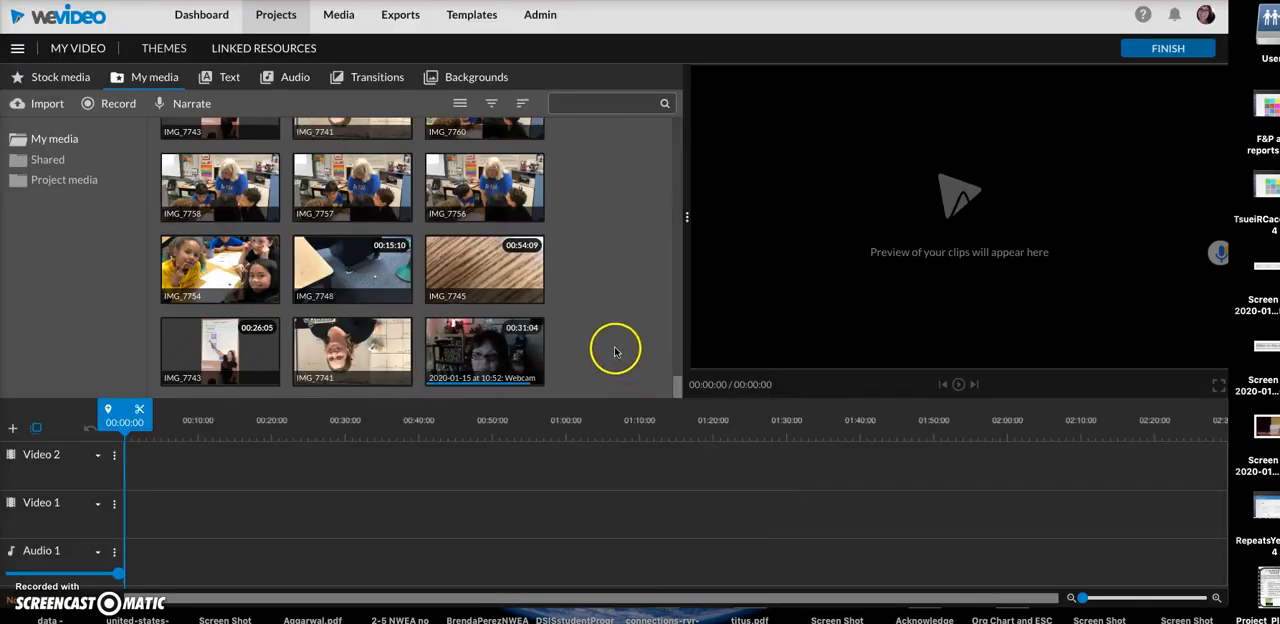
pyautogui.click(514, 364)
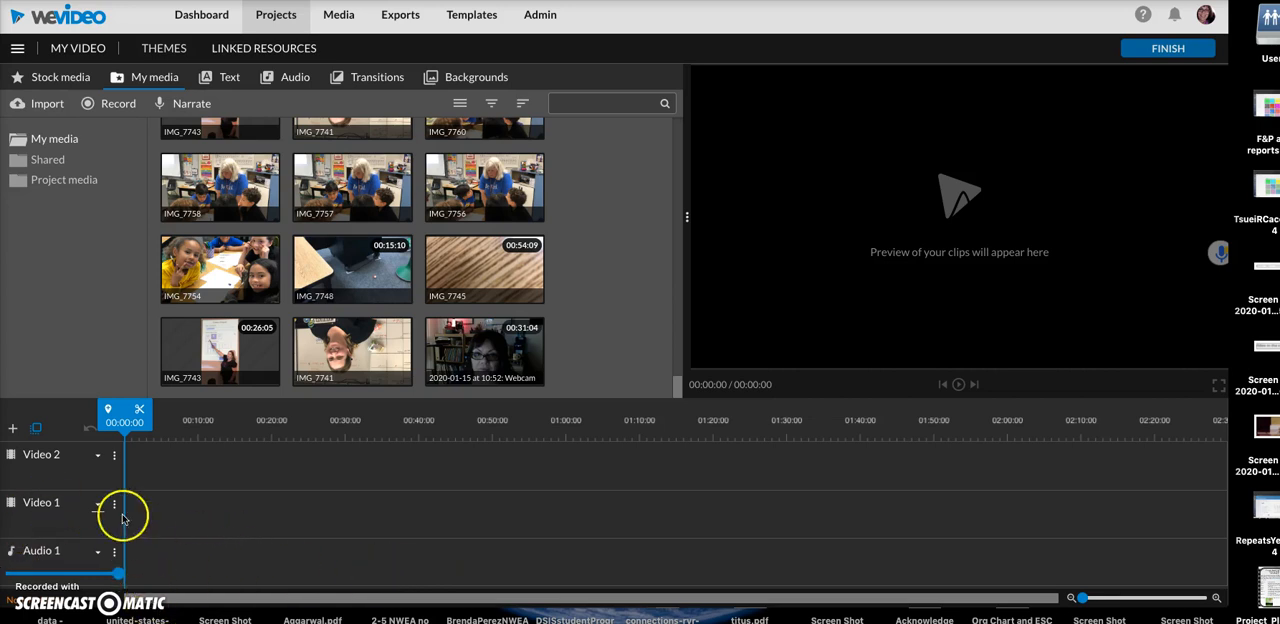
pyautogui.click(13, 430)
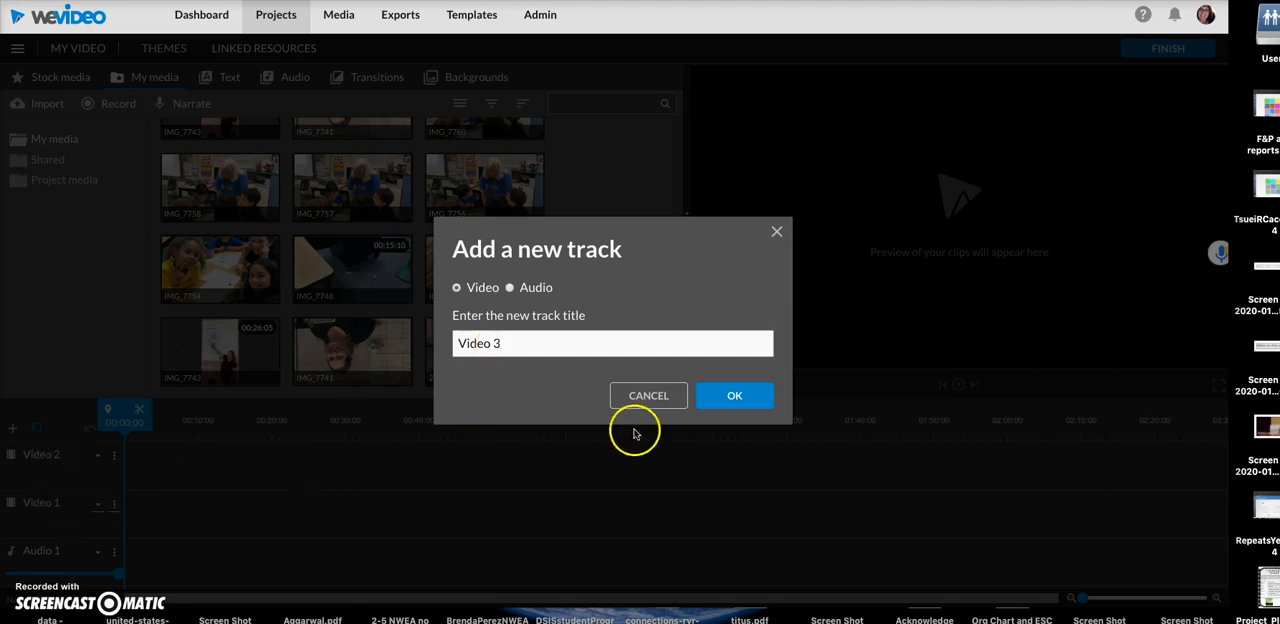
pyautogui.click(774, 231)
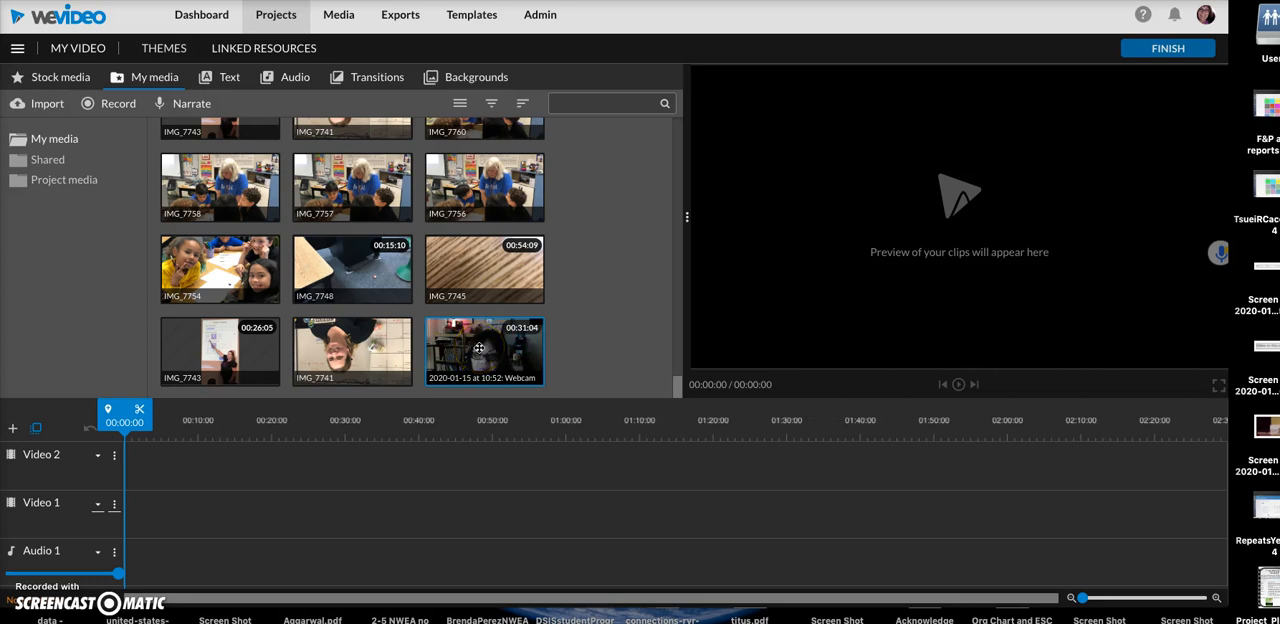
# - Place the 31-second webcam clip from the personal media at the very start of the Video 1 track
pyautogui.moveTo(480, 347); pyautogui.dragTo(131, 534)
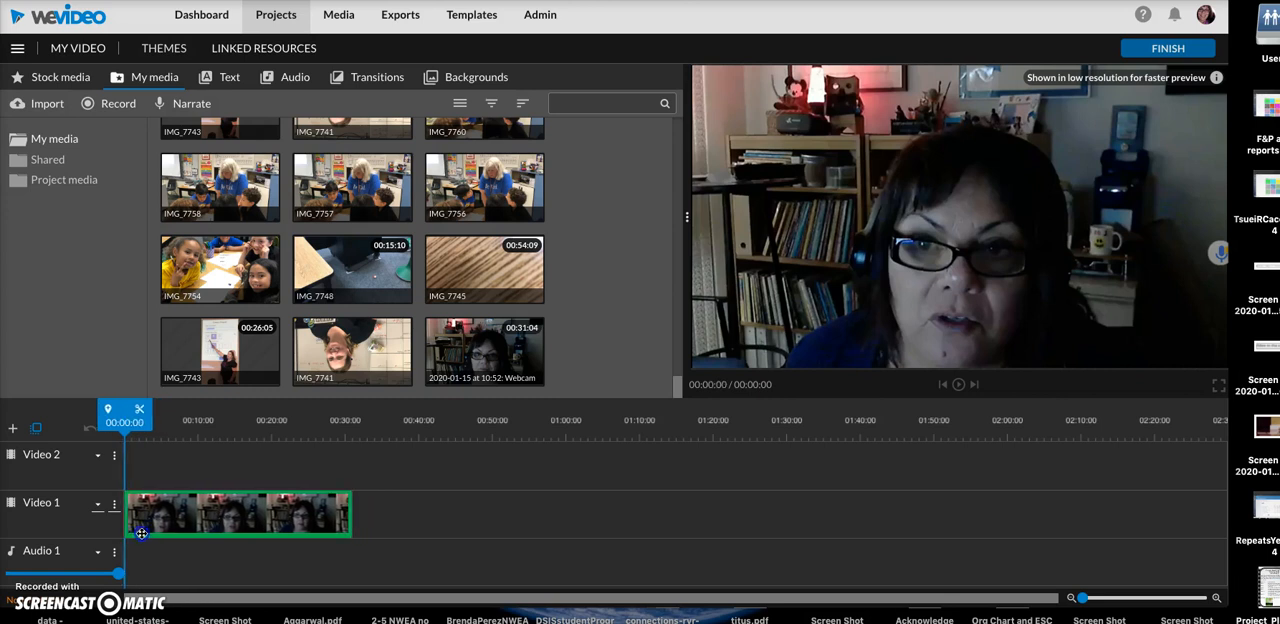
pyautogui.click(580, 502)
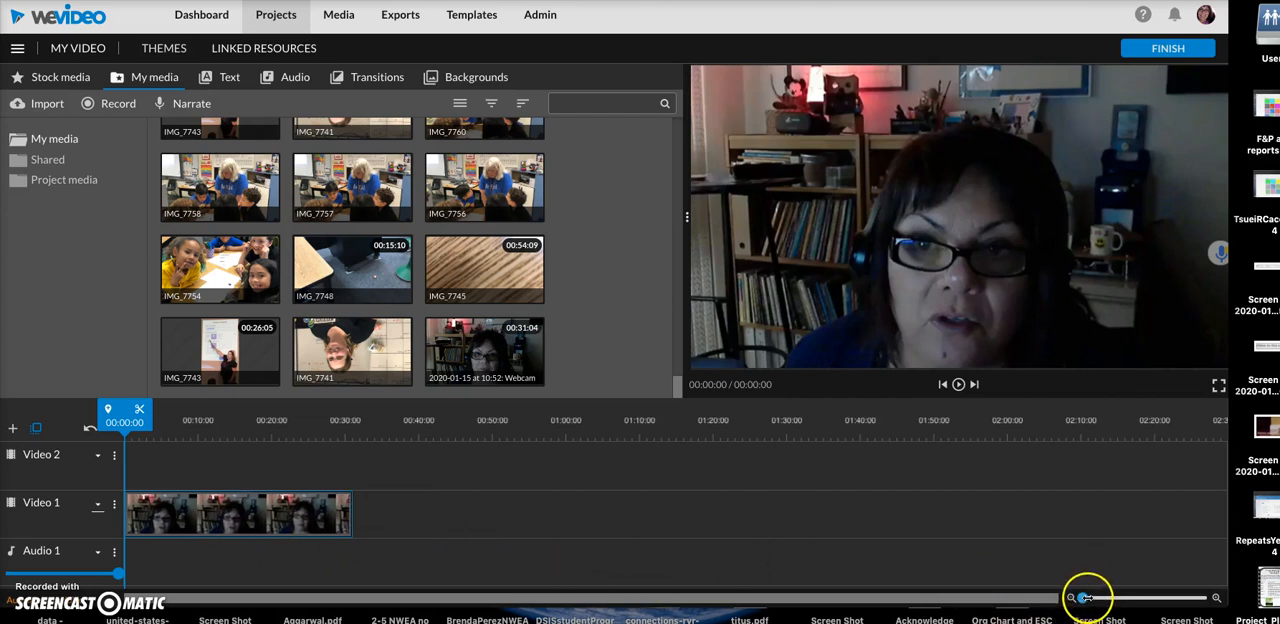
# - Split the webcam clip on the Video 1 track into four pieces at about 00:07:10, 00:13:17 and 00:22:17
pyautogui.moveTo(1086, 597); pyautogui.dragTo(1090, 598)
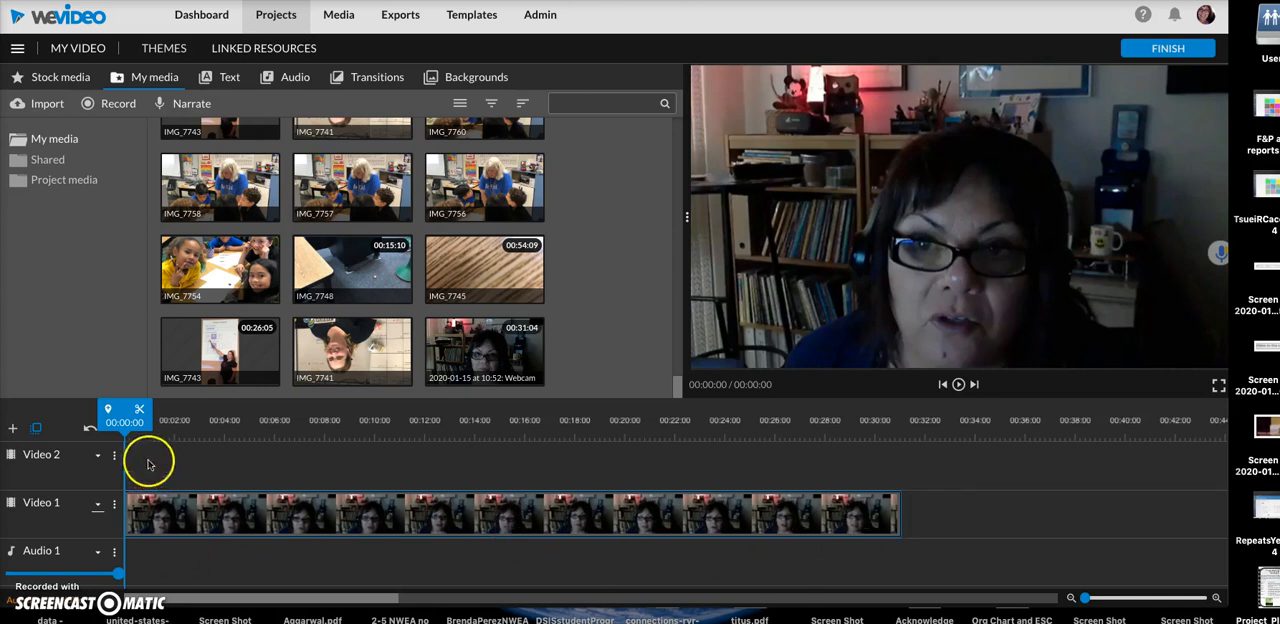
pyautogui.moveTo(122, 422); pyautogui.dragTo(306, 443)
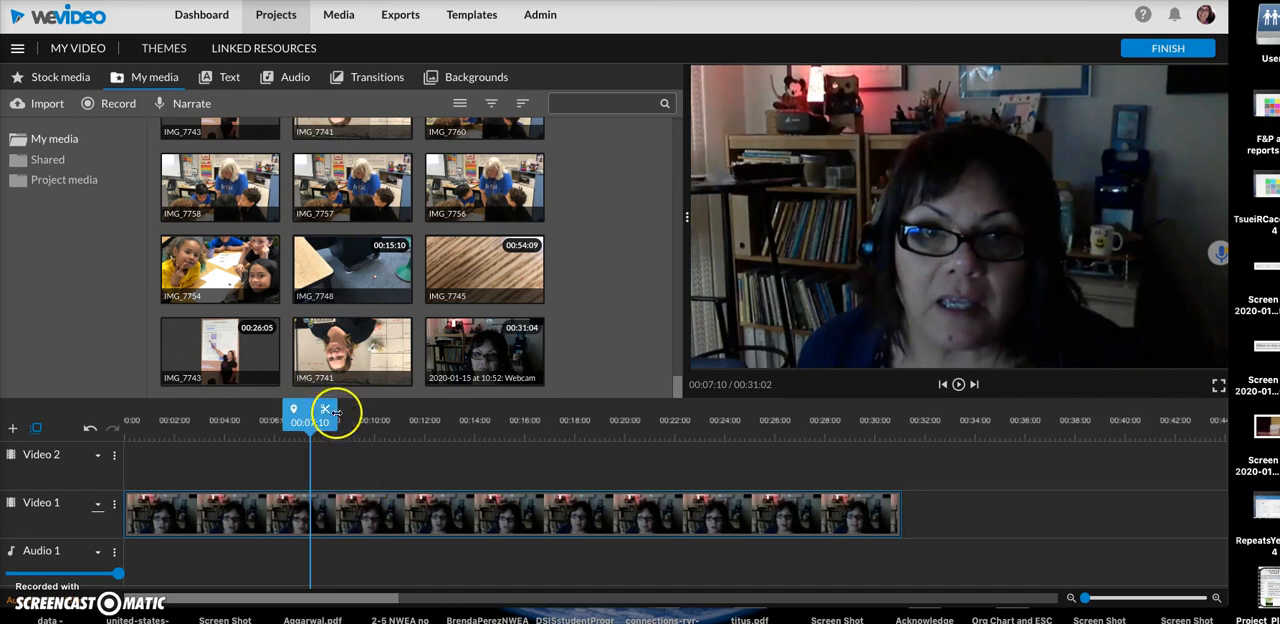
pyautogui.click(326, 414)
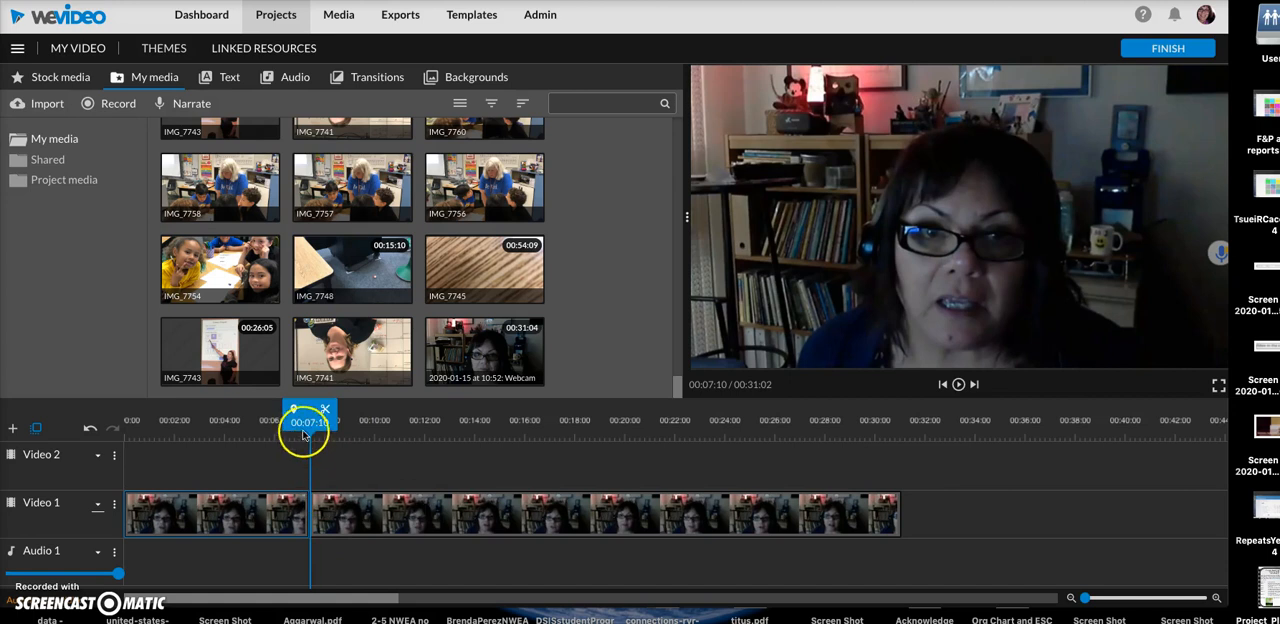
pyautogui.moveTo(333, 420); pyautogui.dragTo(466, 420)
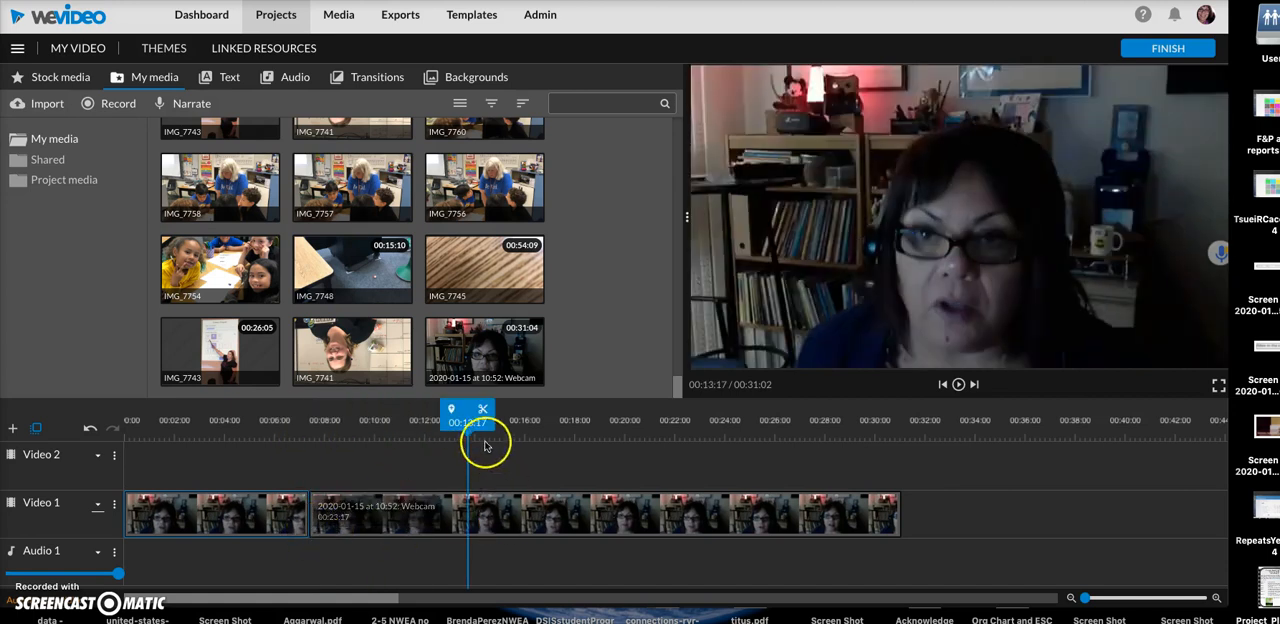
pyautogui.click(484, 413)
pyautogui.moveTo(470, 420); pyautogui.dragTo(697, 436)
pyautogui.click(707, 409)
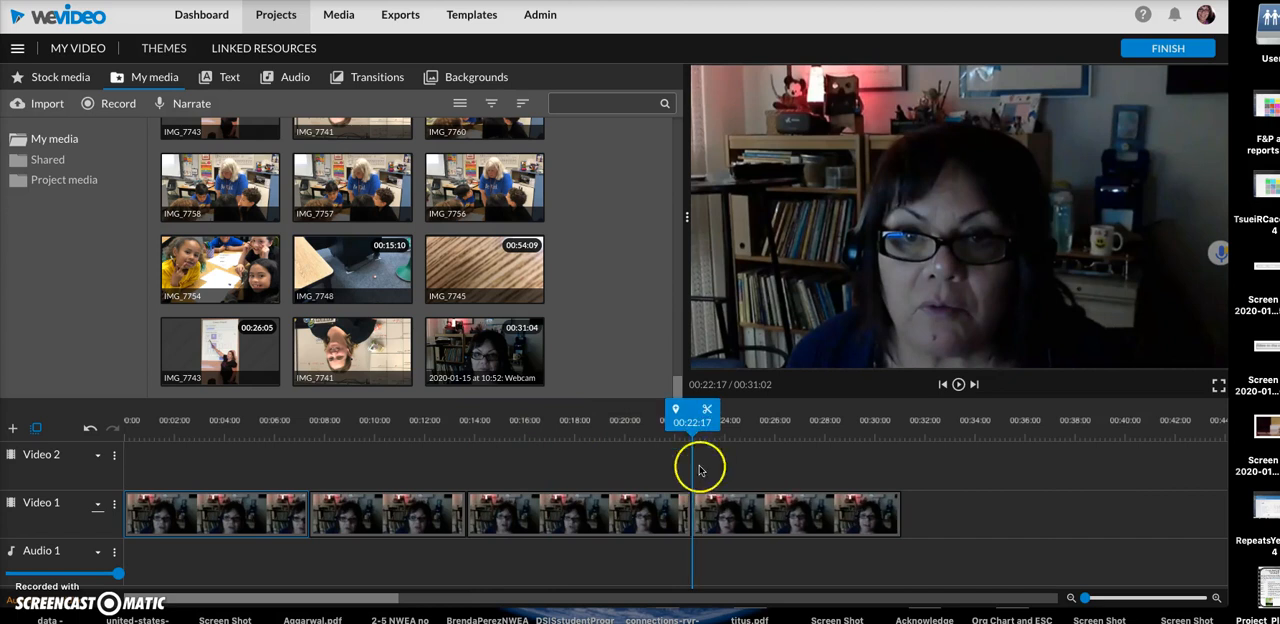
# - Select the four clip pieces one at a time from last to first, and look through the effects offered for the first piece
pyautogui.click(743, 518)
pyautogui.moveTo(743, 518)
pyautogui.mouseDown()
pyautogui.moveTo(830, 518)
pyautogui.moveTo(715, 518)
pyautogui.moveTo(743, 519)
pyautogui.mouseUp()
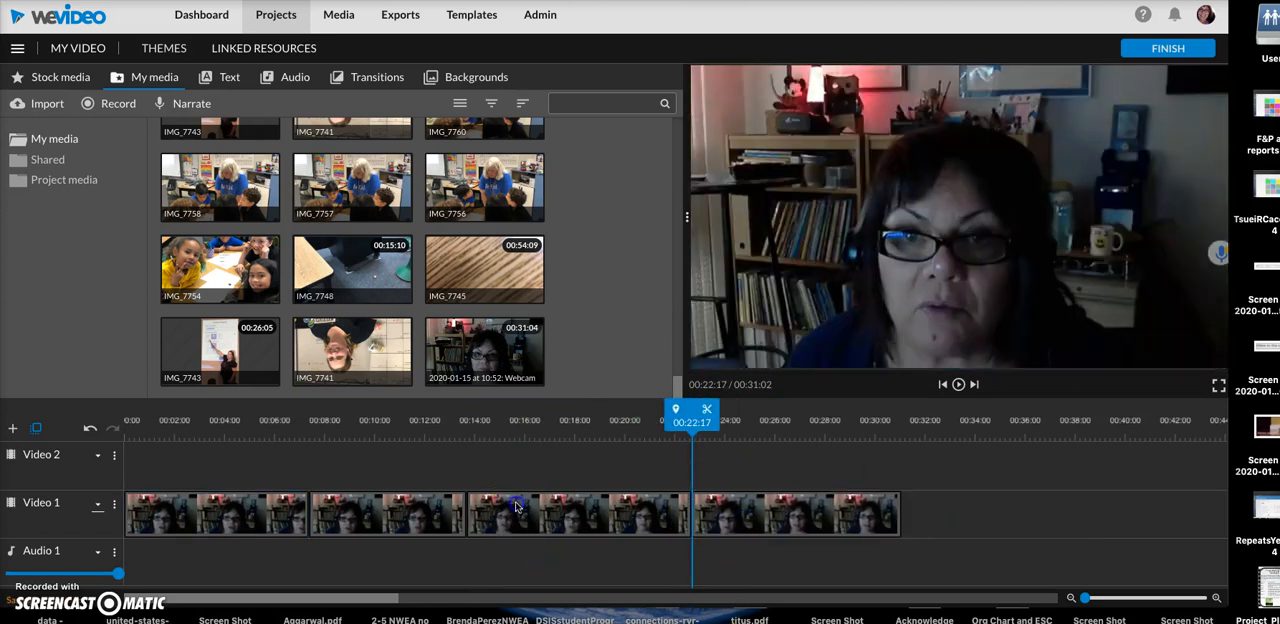
pyautogui.click(476, 512)
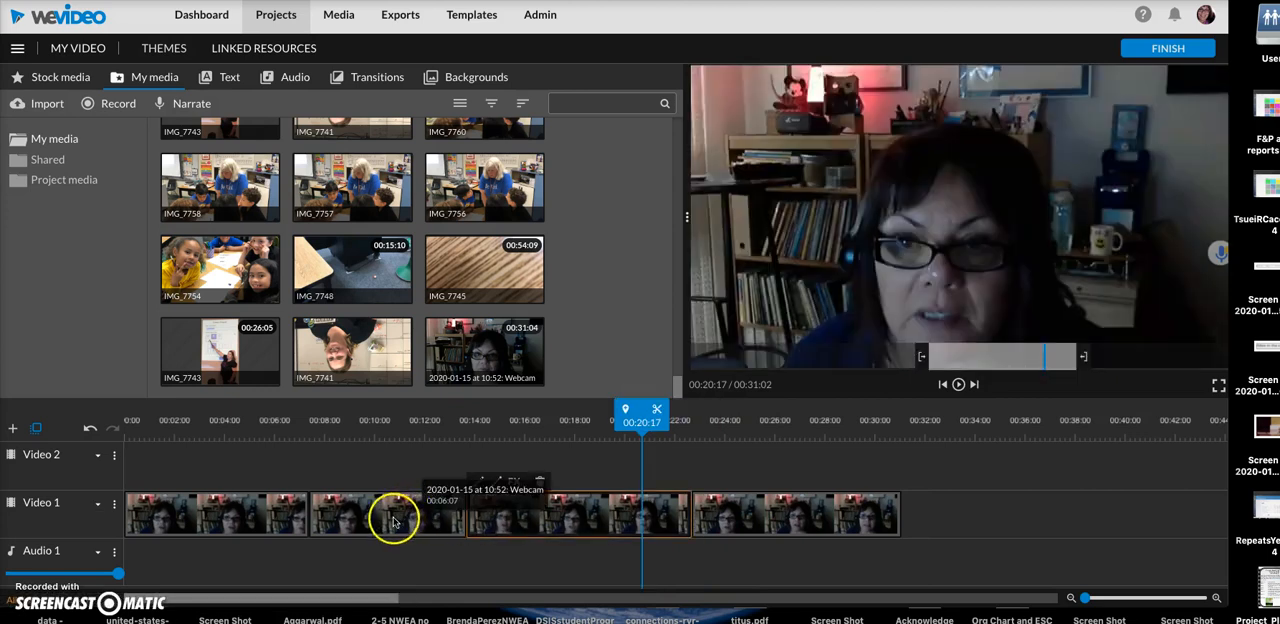
pyautogui.click(346, 518)
pyautogui.click(175, 532)
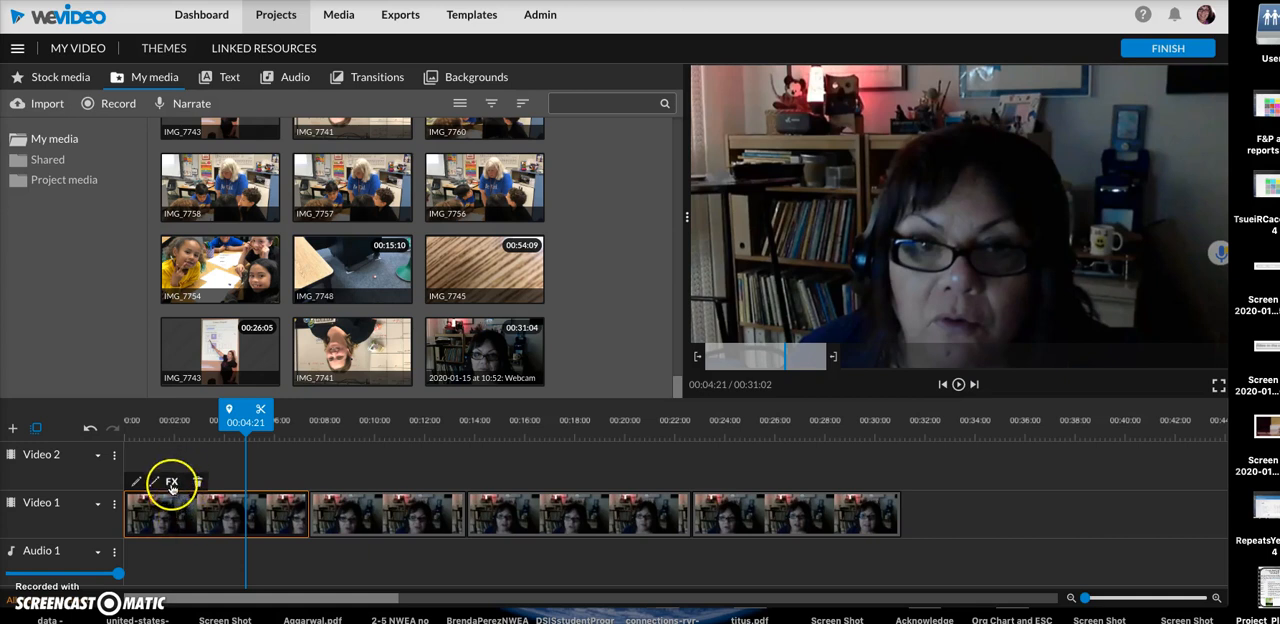
pyautogui.click(172, 483)
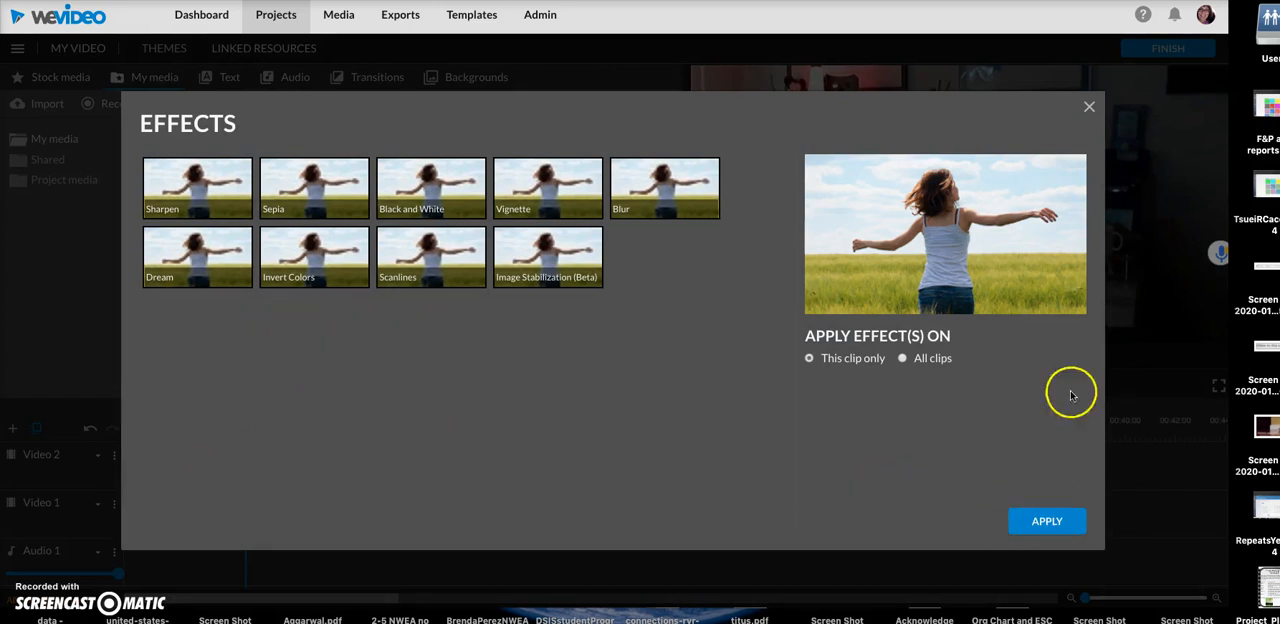
pyautogui.click(1089, 106)
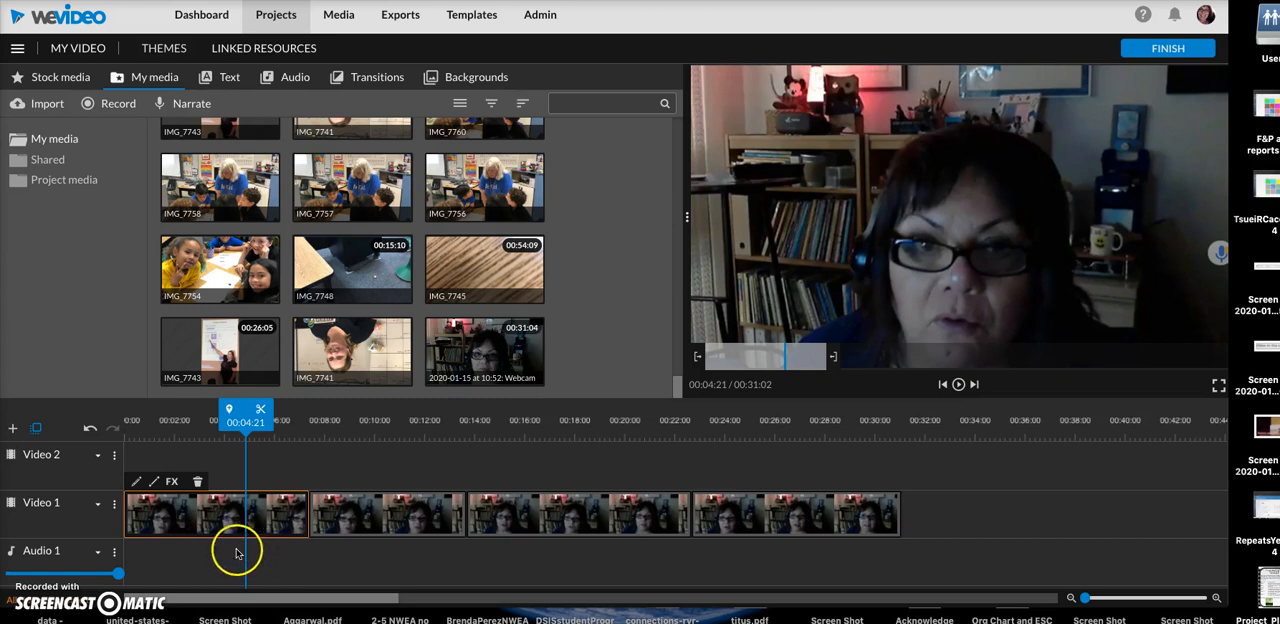